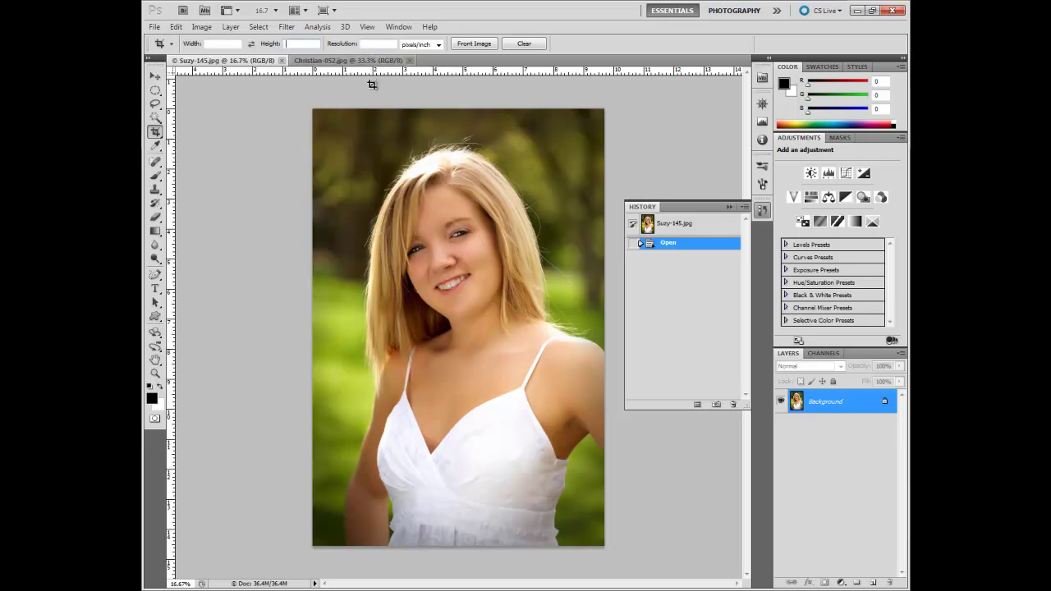
Try a freehand crop of about 9 by 13 inches around the woman, and revert to the opened image.
drag(331, 125, 598, 514)
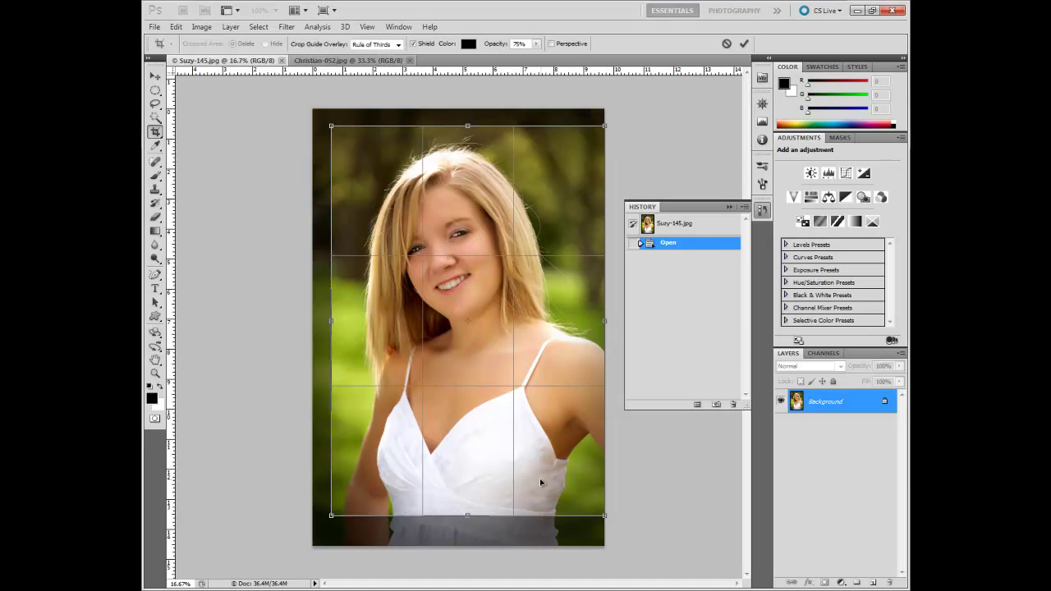
key(shift+Up)
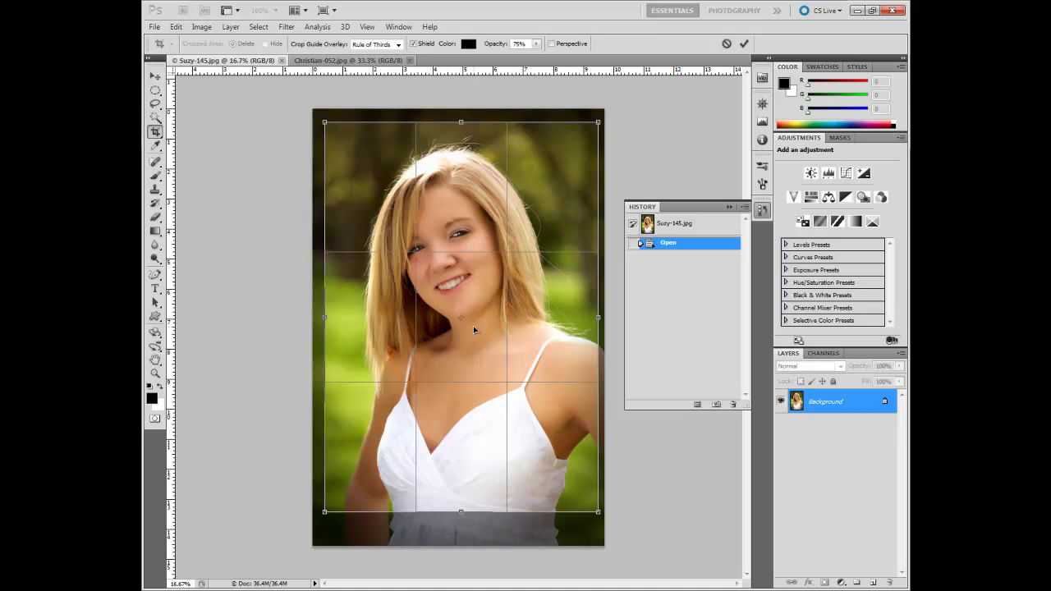
drag(490, 366, 486, 362)
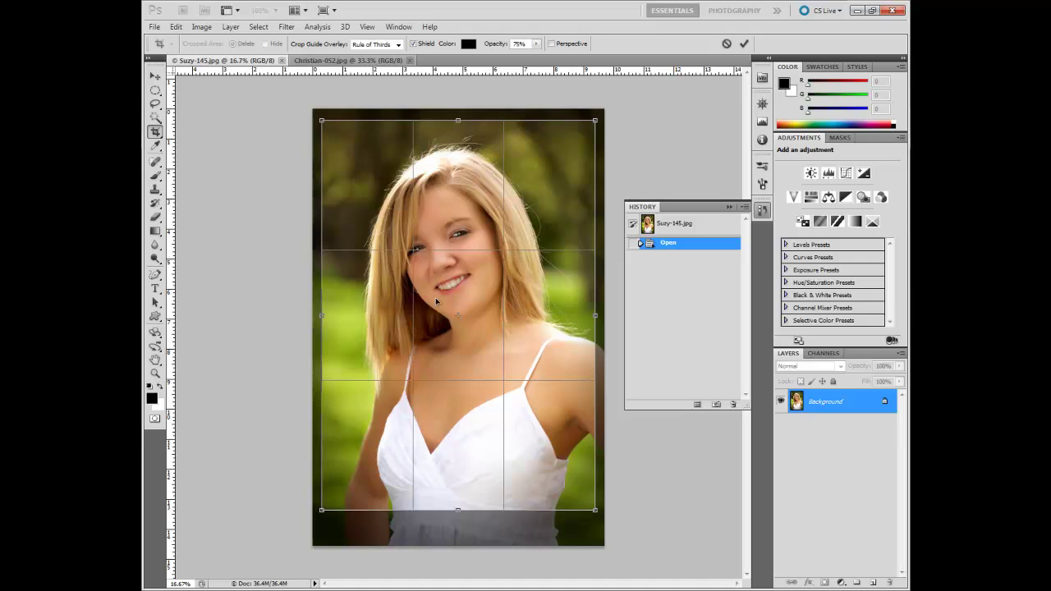
drag(483, 310, 486, 312)
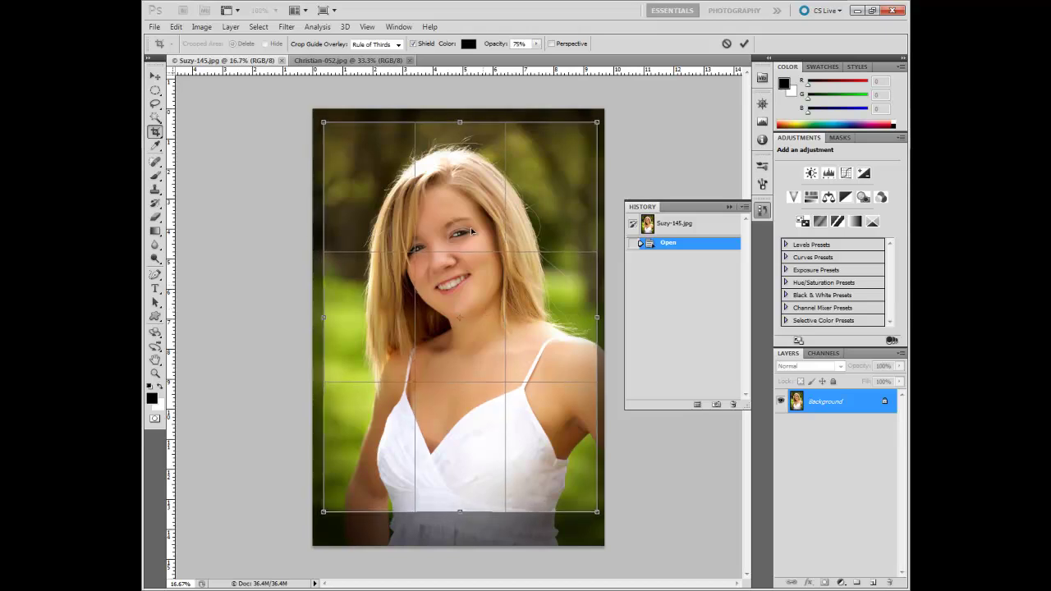
click(744, 43)
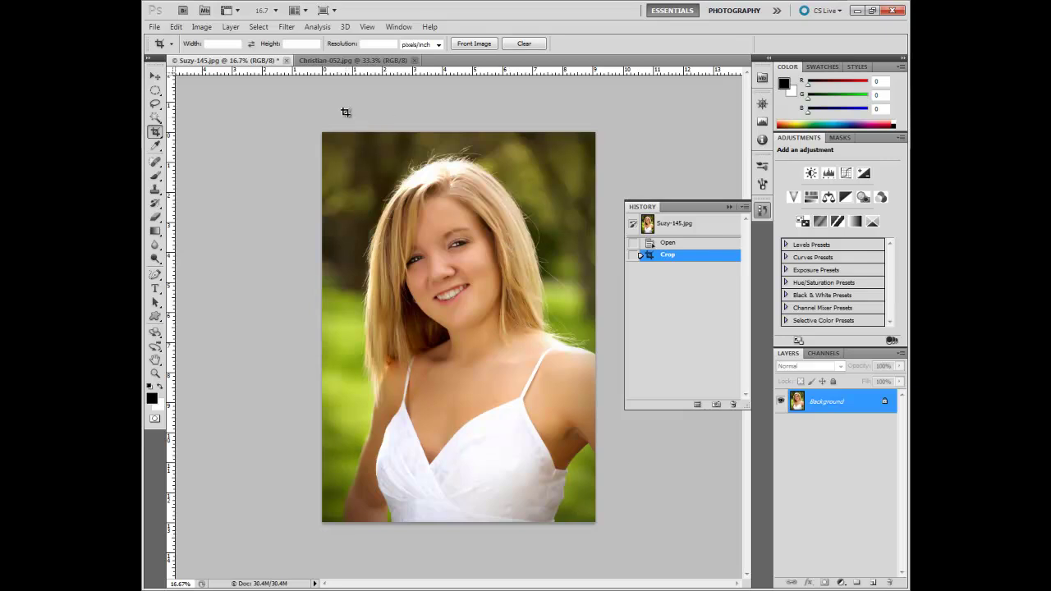
click(669, 243)
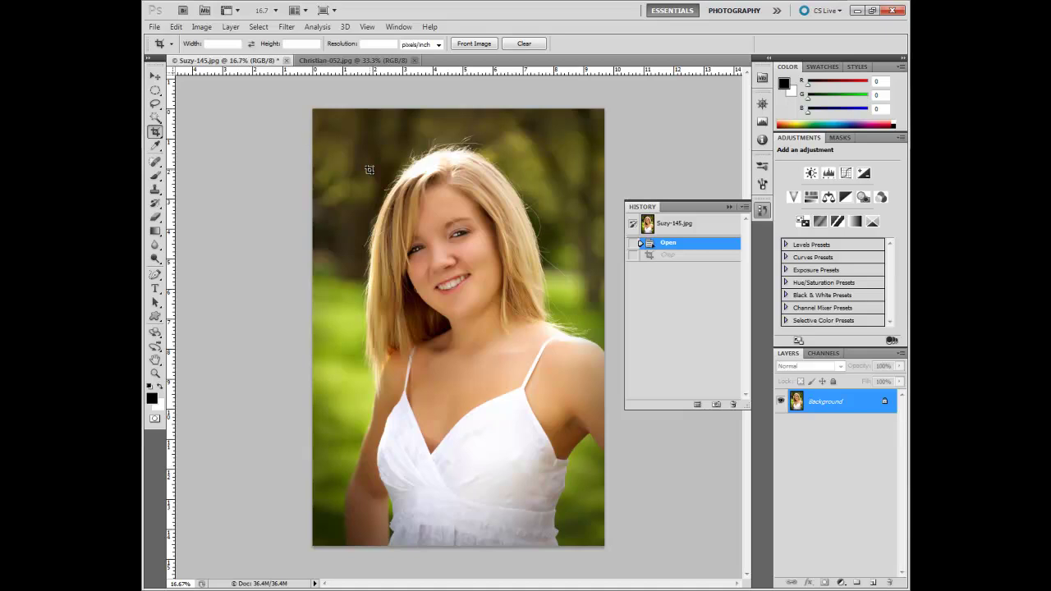
Load the "Crop 5 inch x 7 inch 300 ppi" preset for the Crop tool.
click(171, 44)
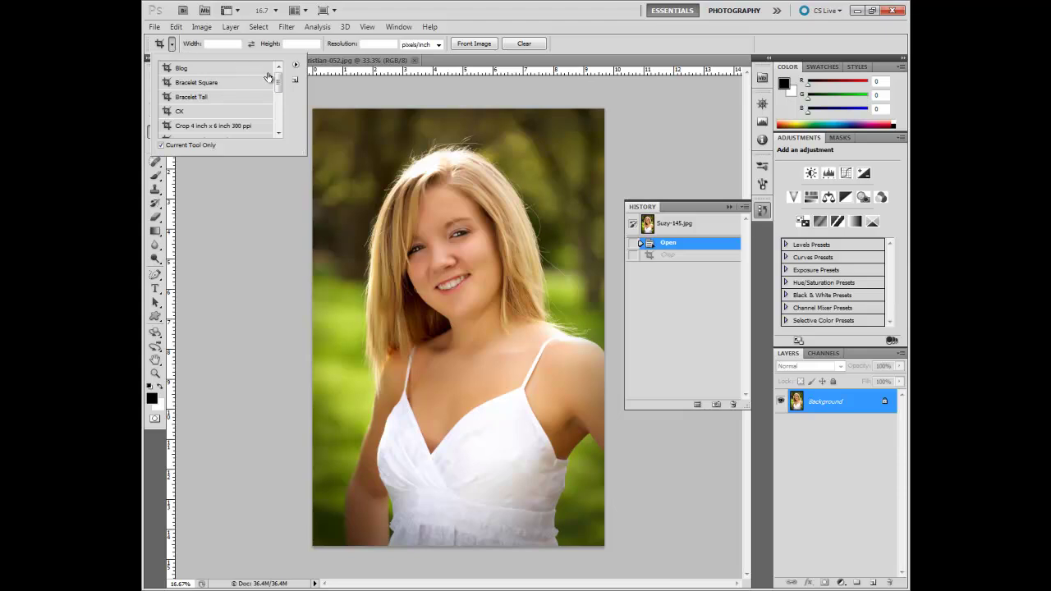
click(297, 67)
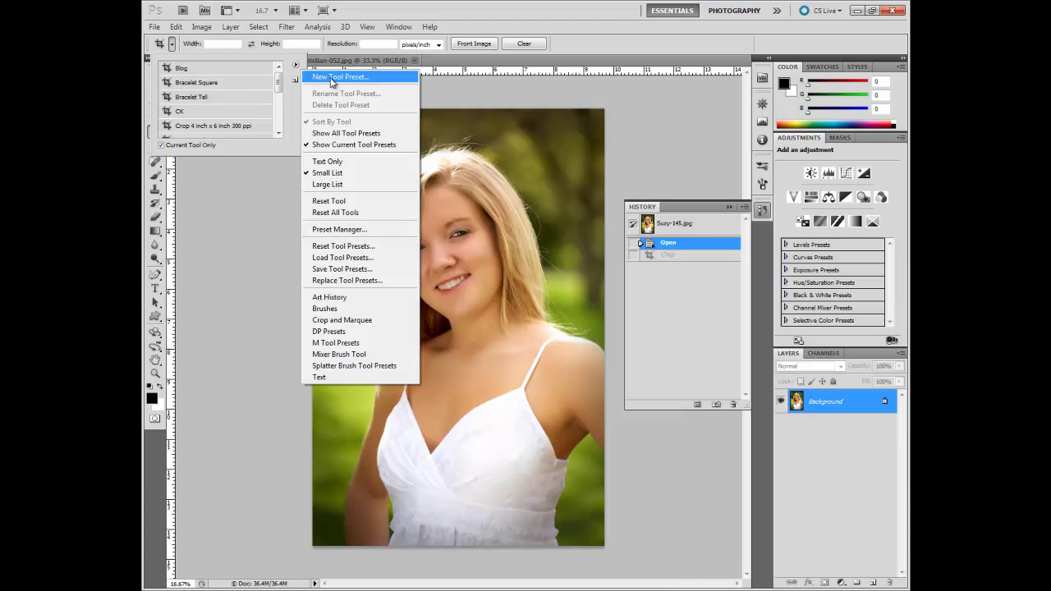
click(279, 88)
drag(278, 89, 280, 102)
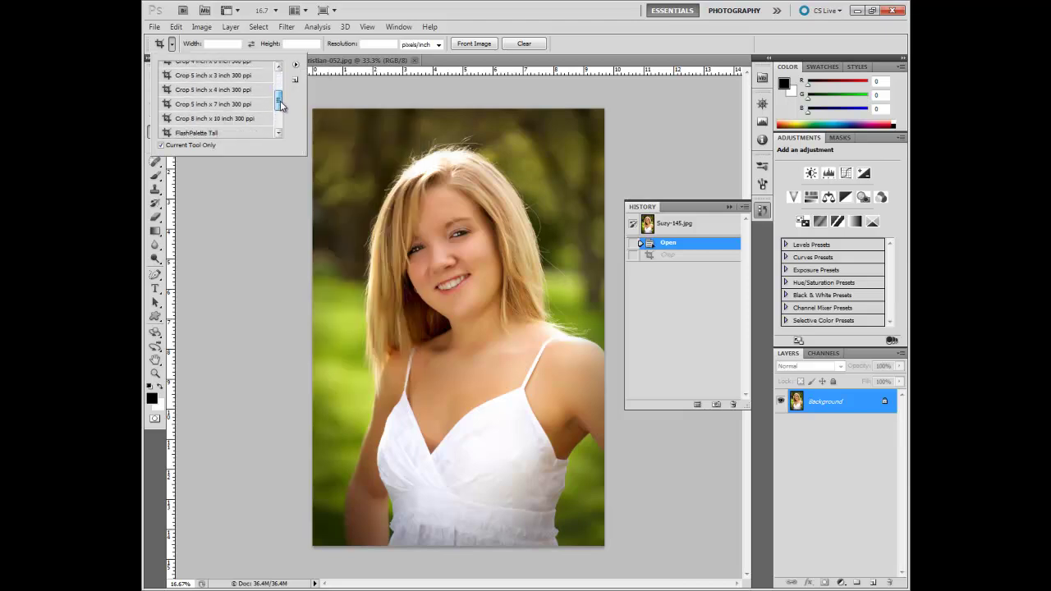
click(227, 106)
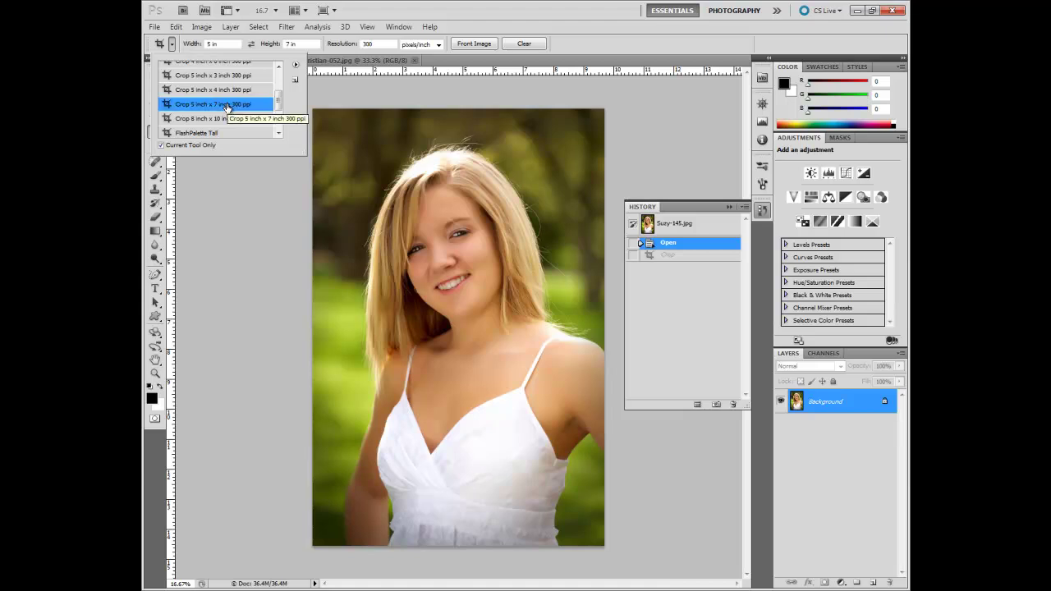
click(260, 54)
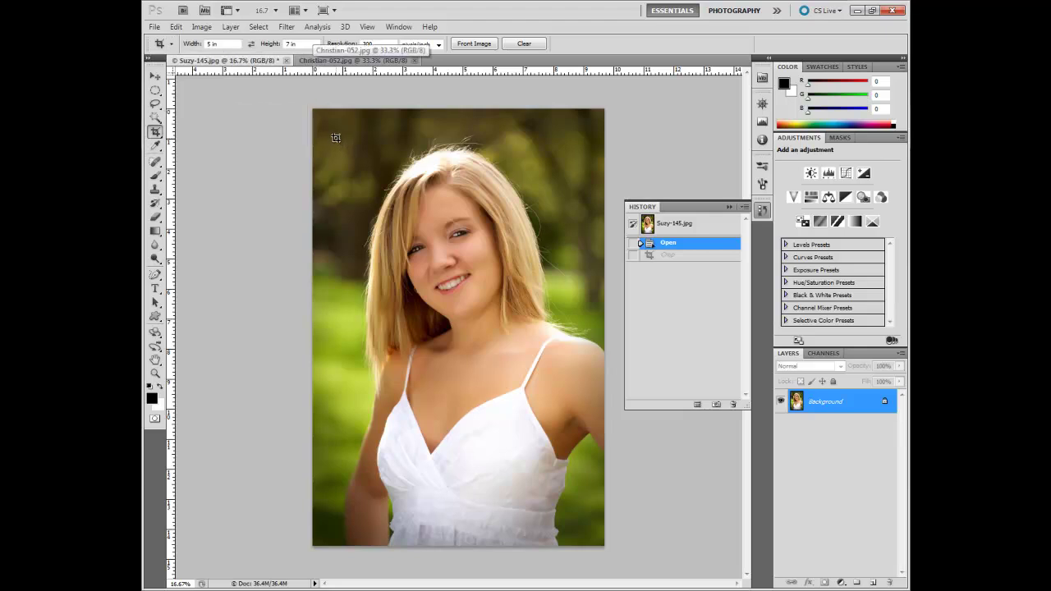
Crop the portrait to 5 by 7 inches, framing the woman from just above her head to her waist.
drag(328, 130, 651, 527)
drag(460, 452, 456, 446)
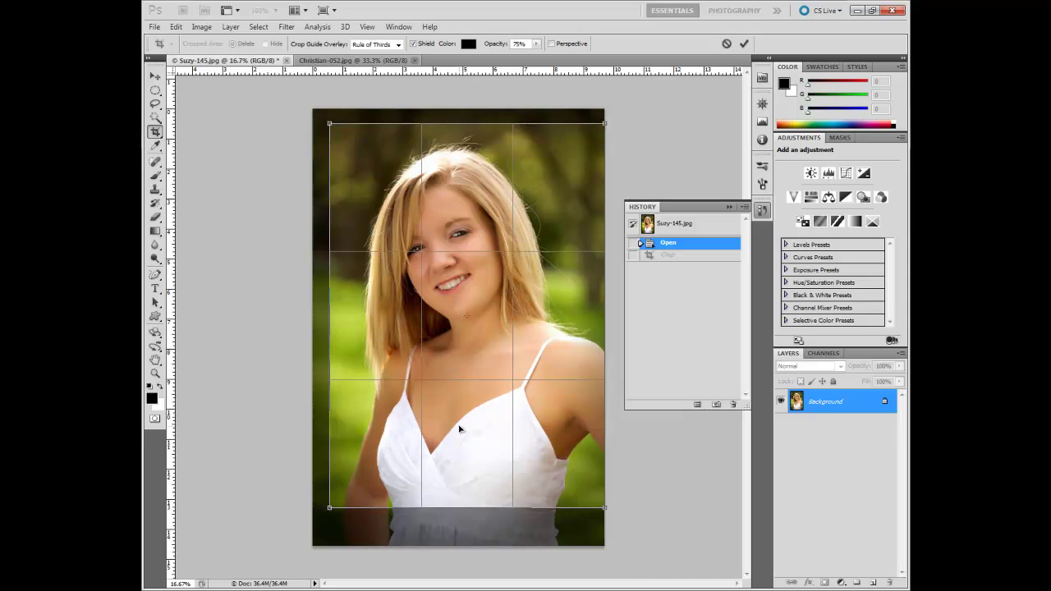
key(Left)
key(Left)
key(Left)
key(Up)
key(Up)
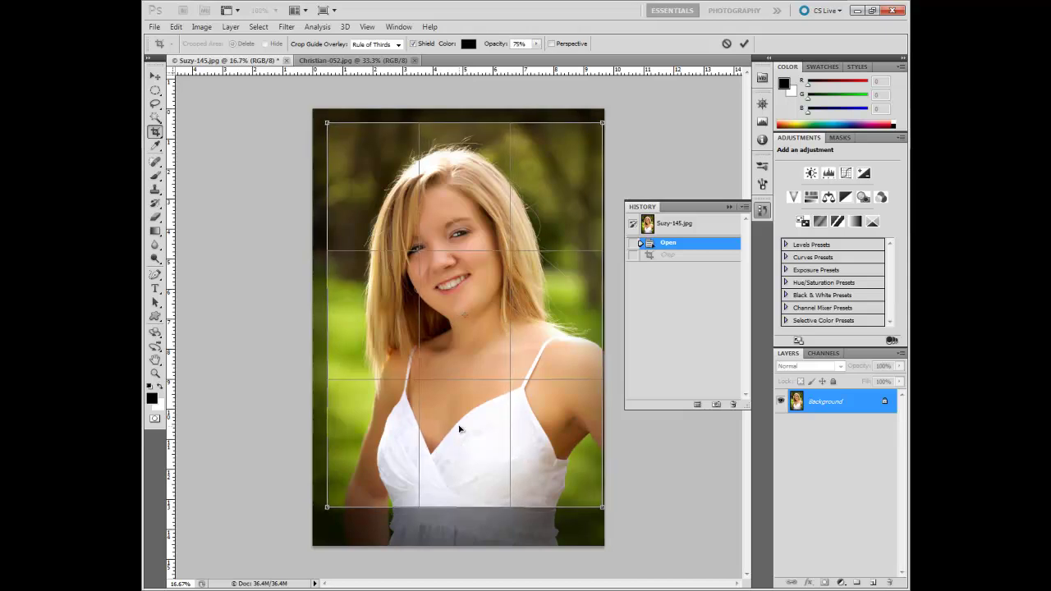
key(Left)
key(Left)
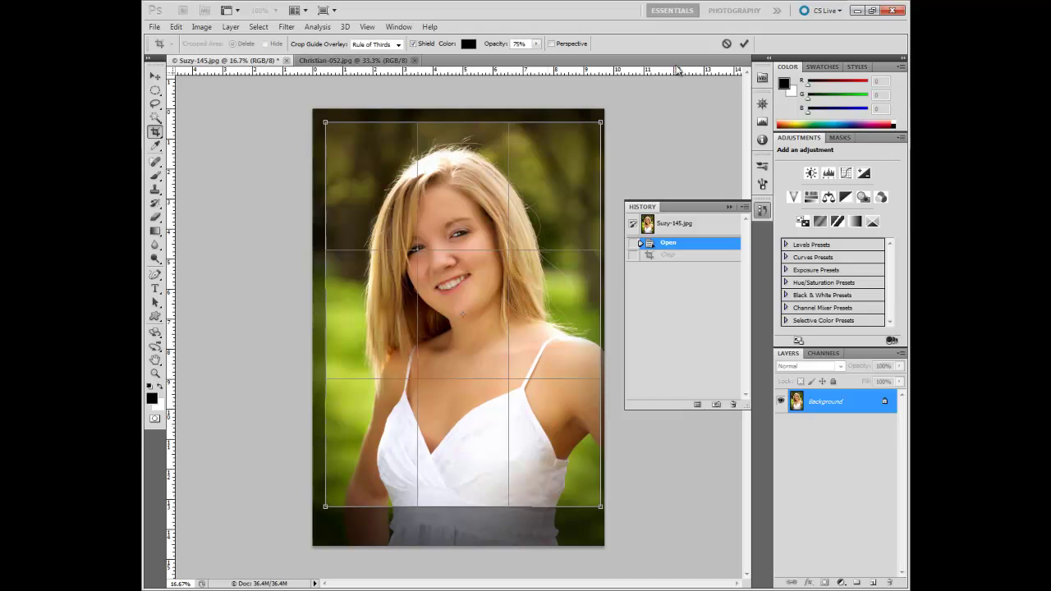
click(744, 44)
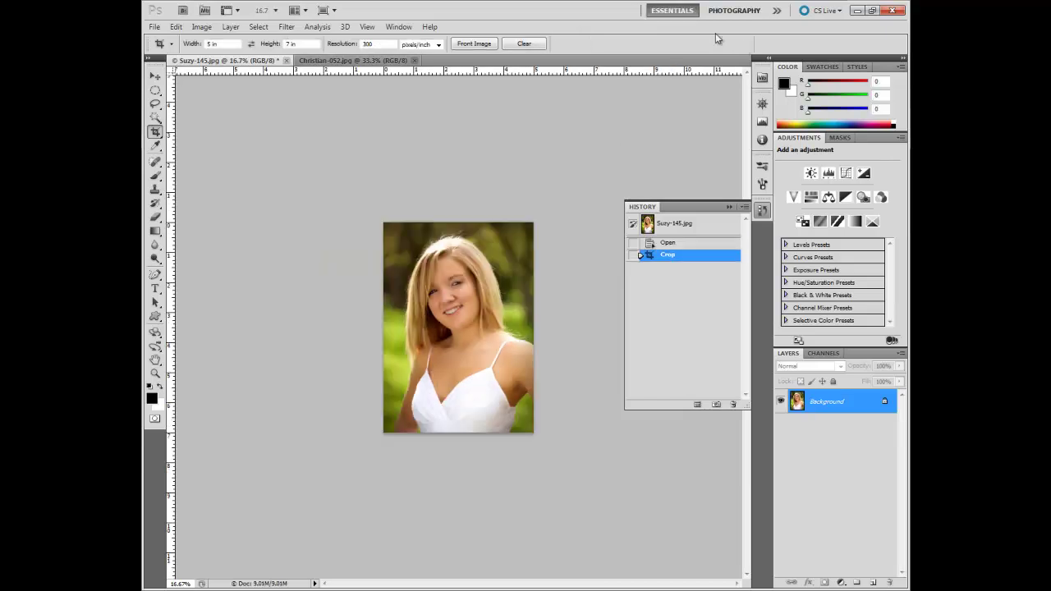
Check the cropped photo's document size and resolution without changing them.
click(202, 27)
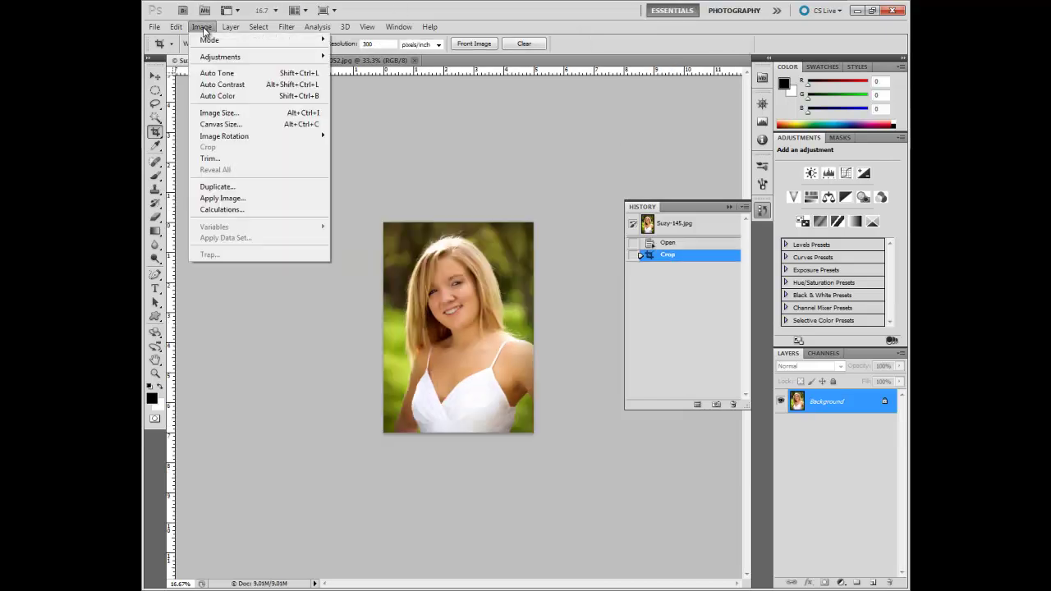
click(214, 113)
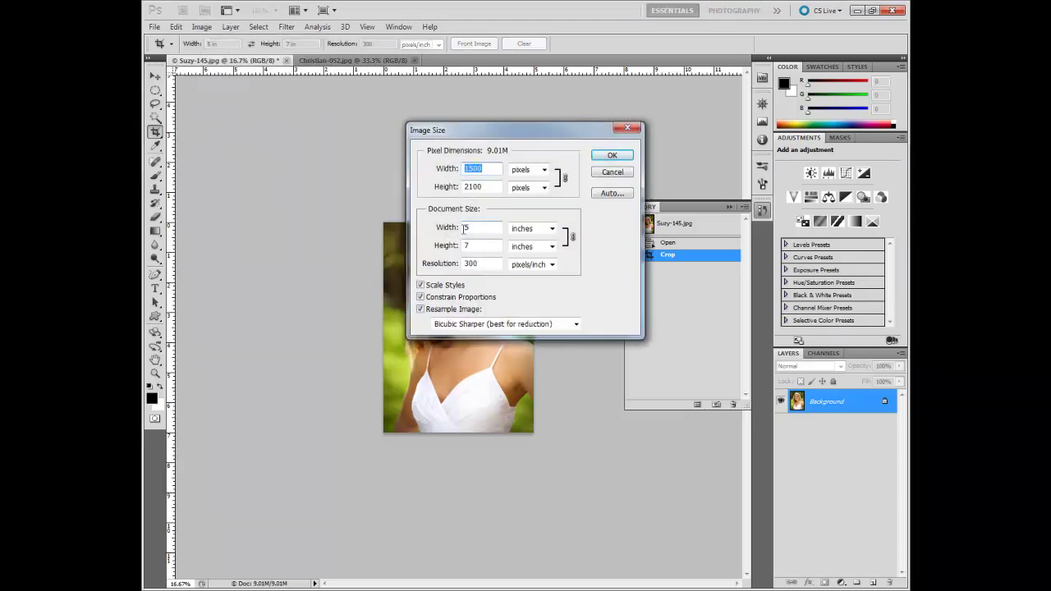
click(615, 174)
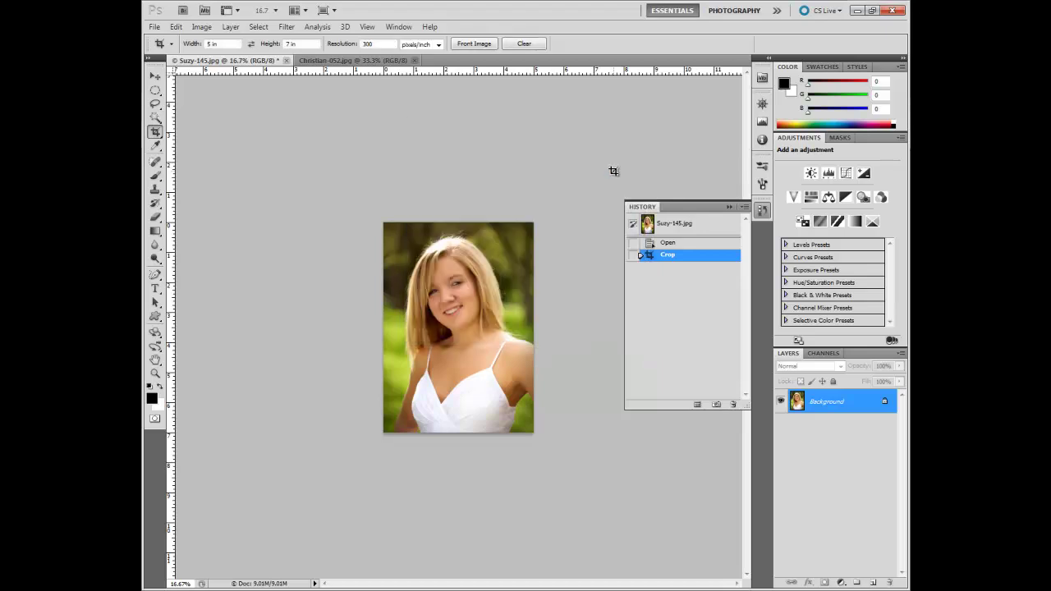
Set the crop size to 8 by 10 inches and crop the photo across its full width, trimming the lower edge.
key(ctrl+plus)
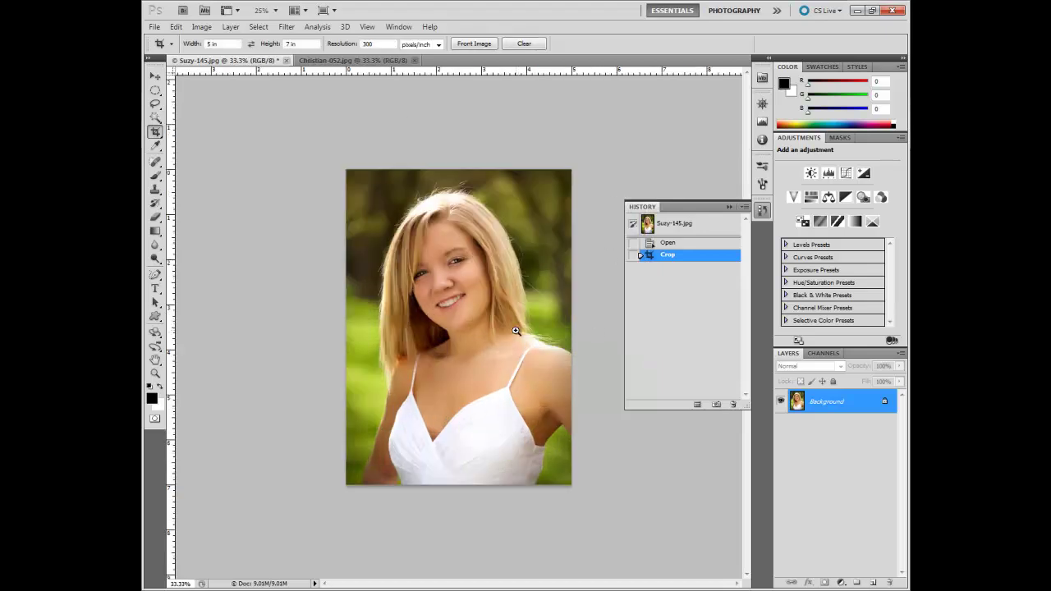
key(ctrl+plus)
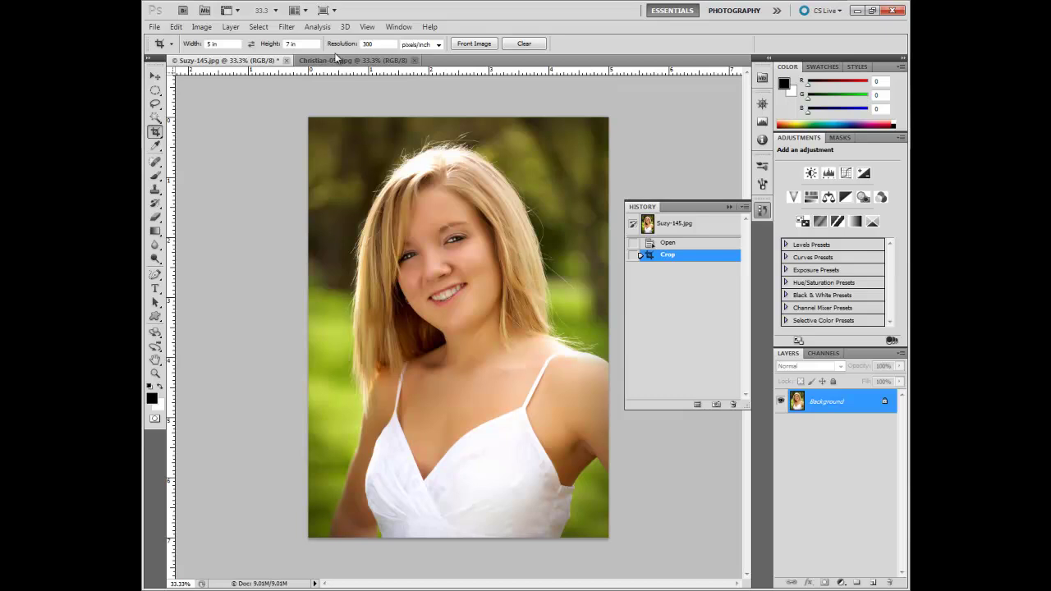
double_click(227, 44)
text(8)
double_click(304, 42)
text(10)
drag(309, 118, 772, 522)
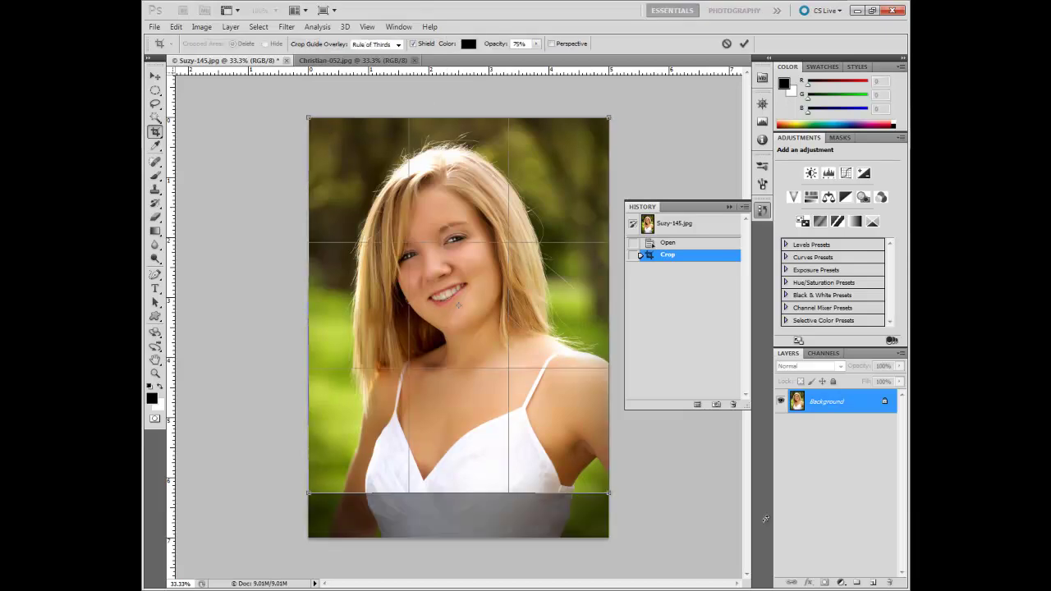
click(743, 44)
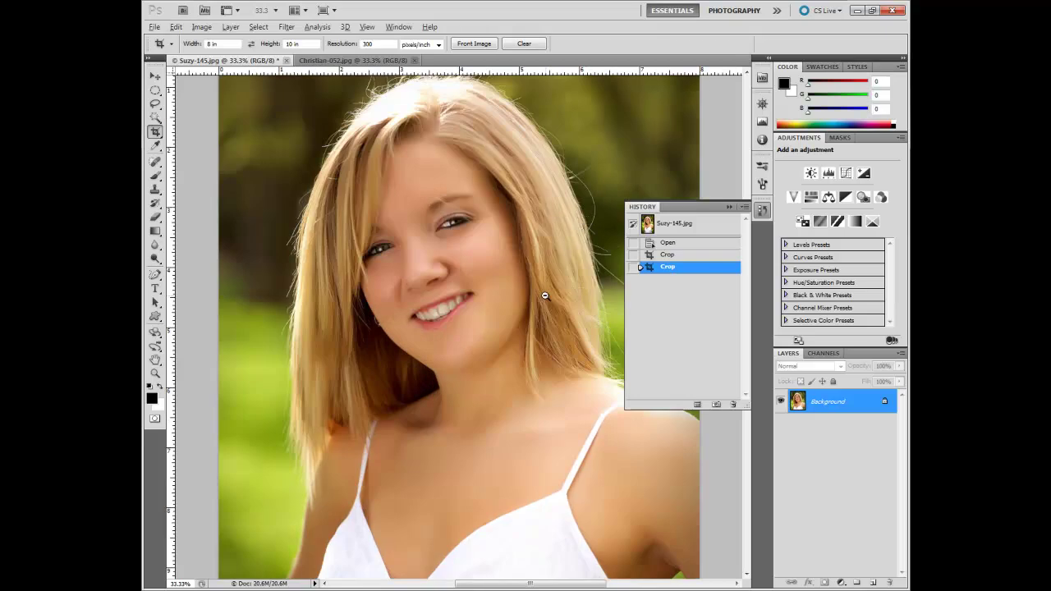
Review the Crop tool's saved presets and the commands available for managing them.
key(ctrl+minus)
key(ctrl+minus)
key(ctrl+minus)
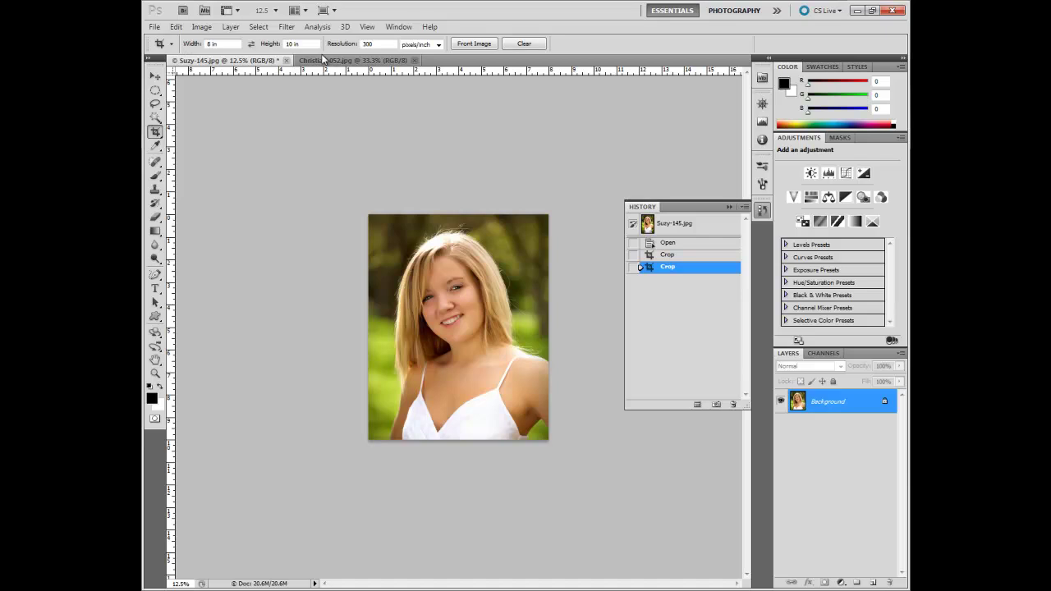
click(173, 44)
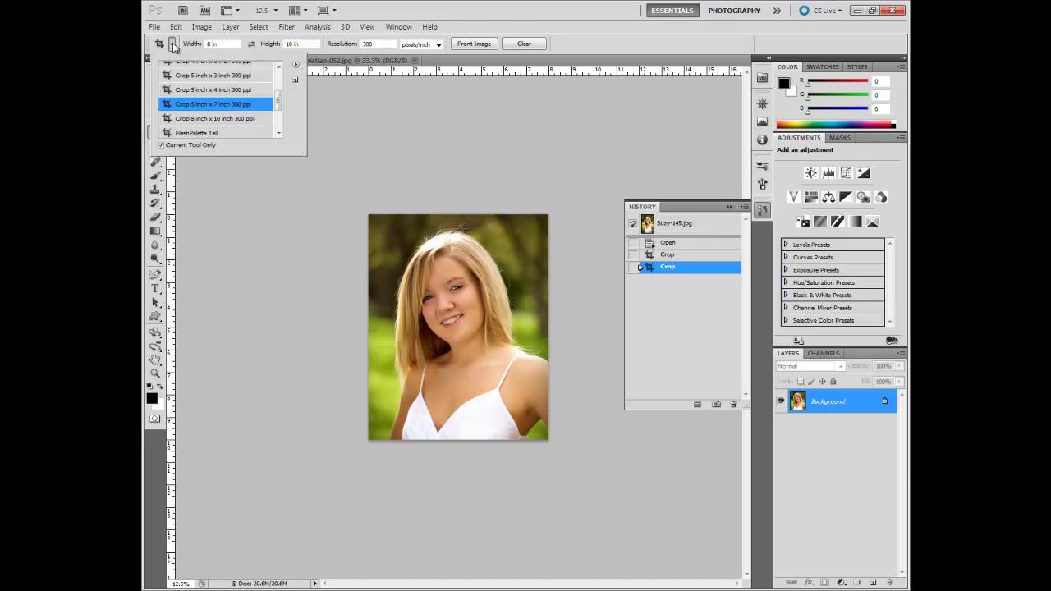
drag(280, 110, 279, 99)
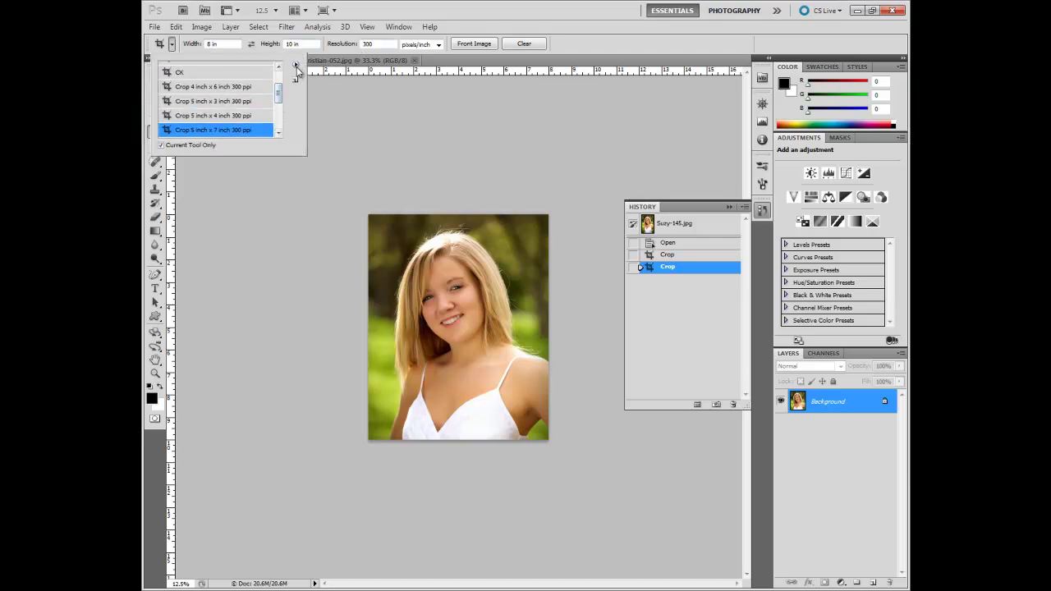
click(296, 64)
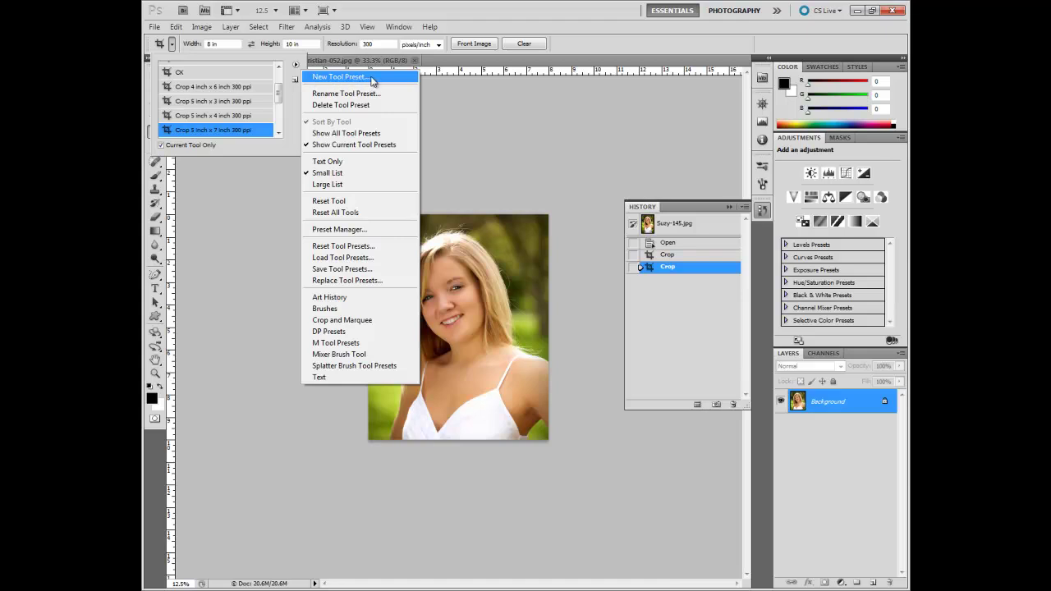
click(605, 44)
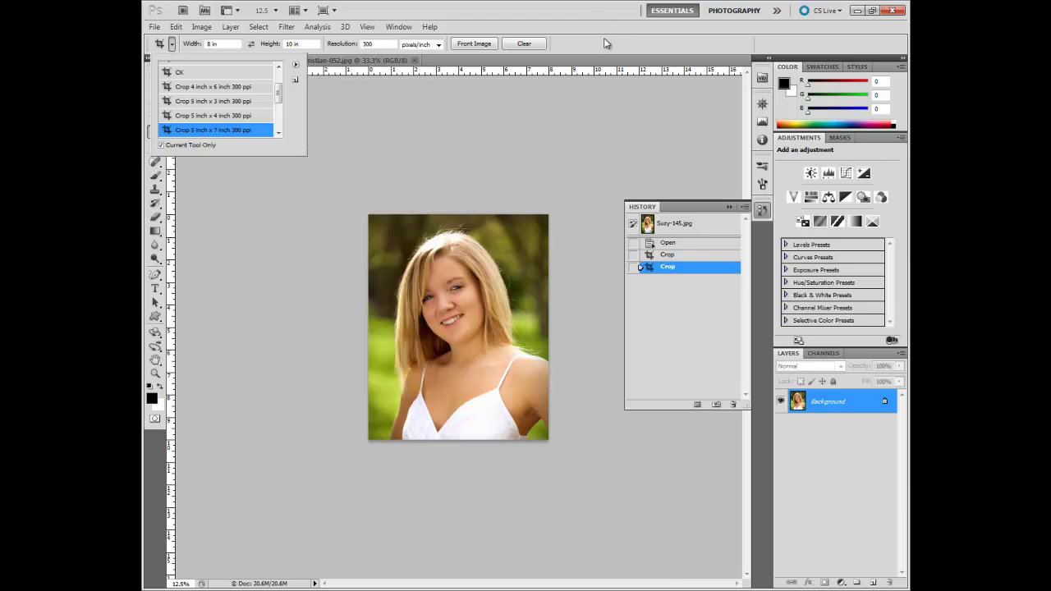
click(597, 47)
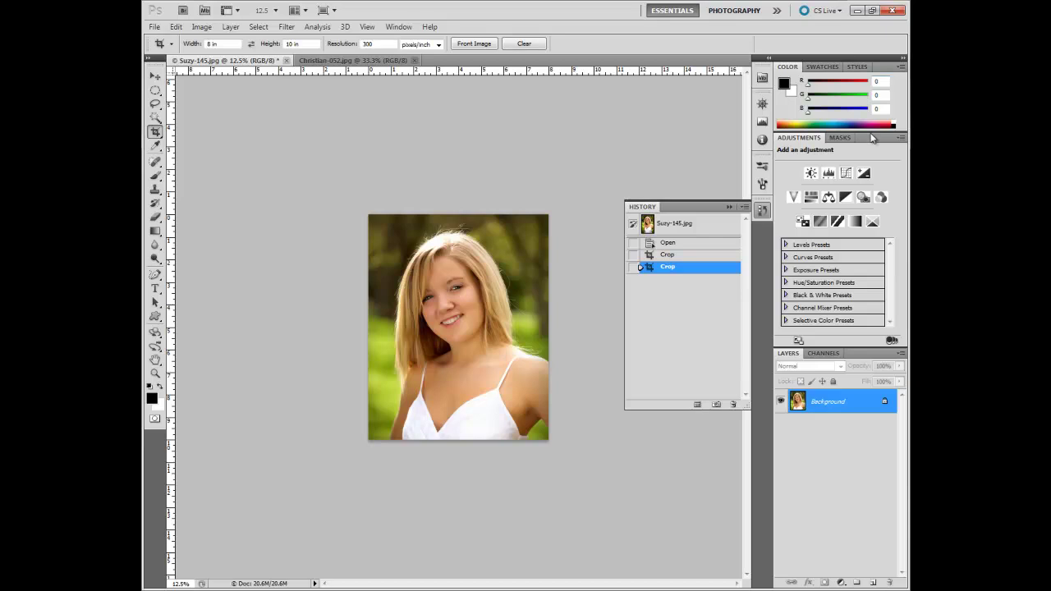
Restore the original image snapshot and load the front image's dimensions and resolution as the crop size.
click(701, 230)
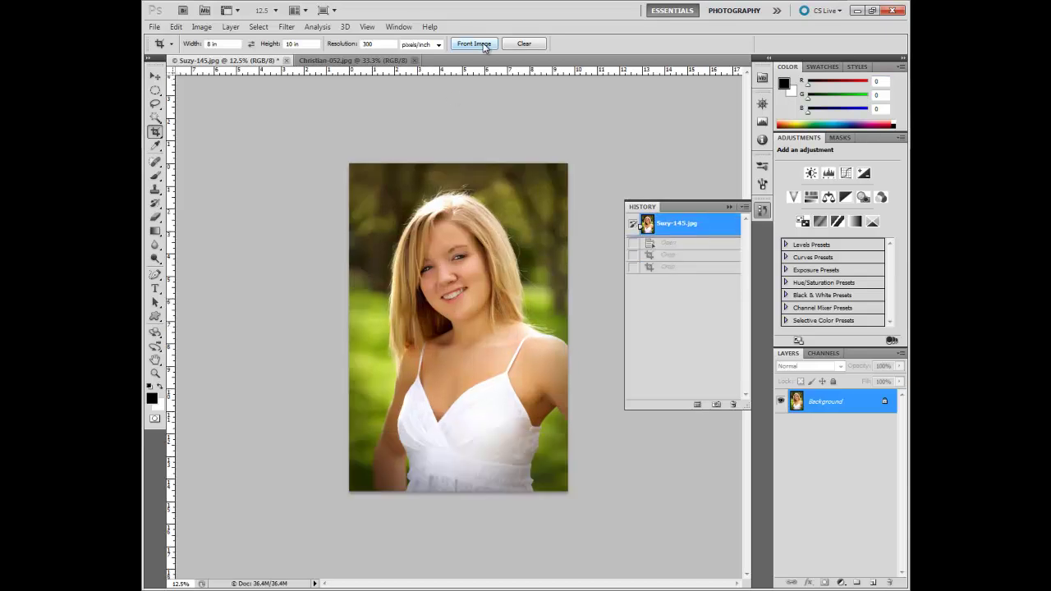
click(474, 44)
Try a tighter crop around the woman at the original proportions, and revert to the original snapshot.
drag(367, 182, 601, 473)
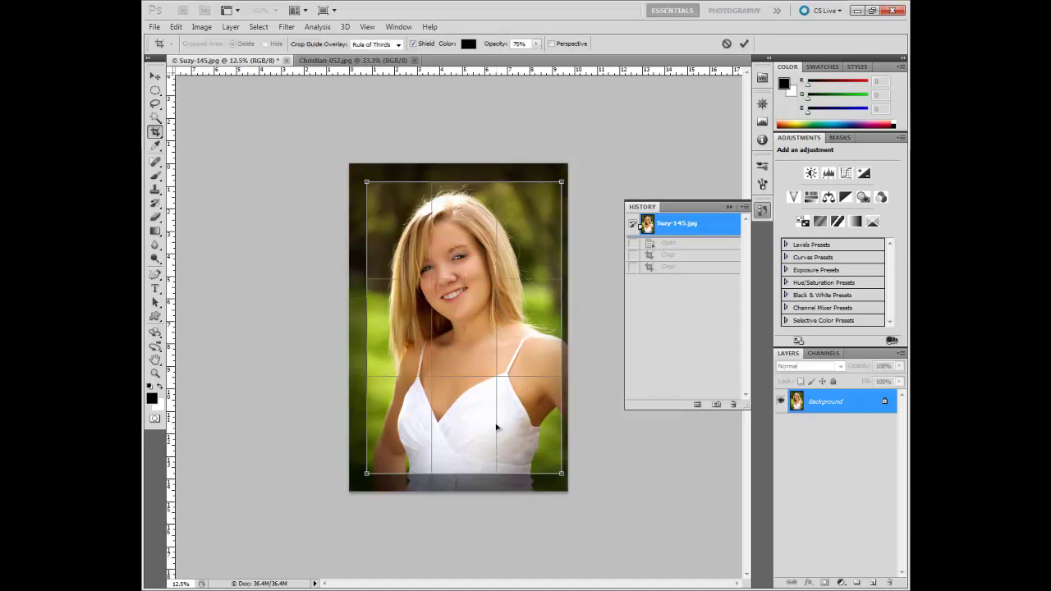
key(Up)
key(Up)
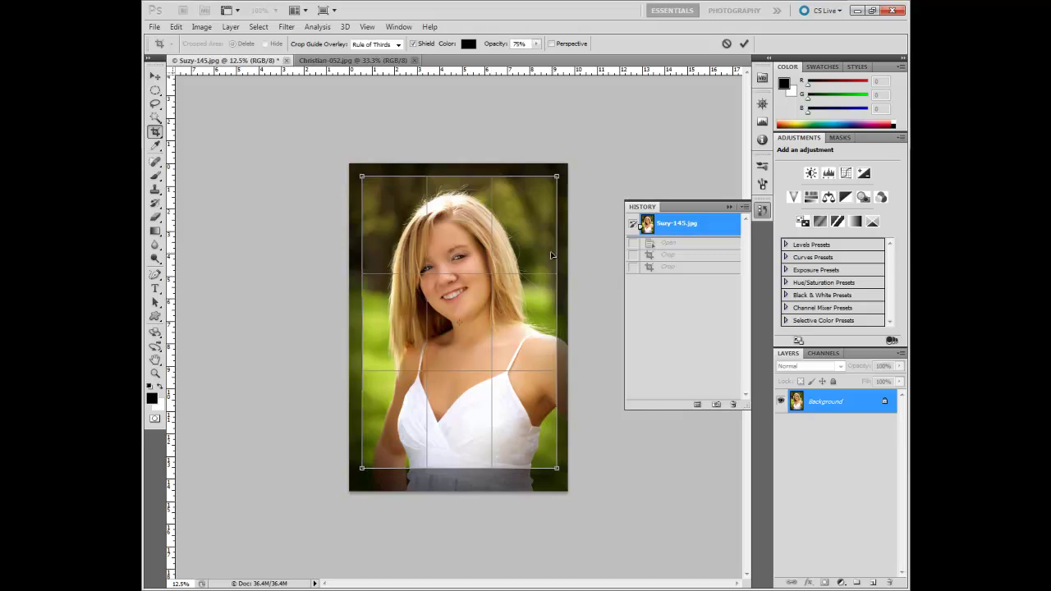
key(Right)
key(Right)
right_click(494, 286)
click(595, 194)
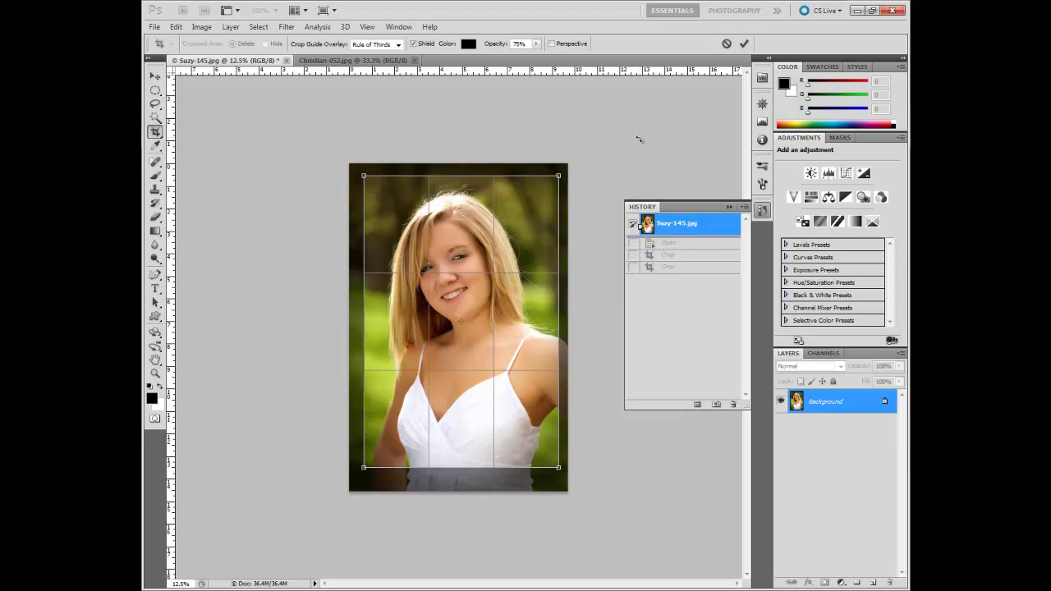
click(744, 44)
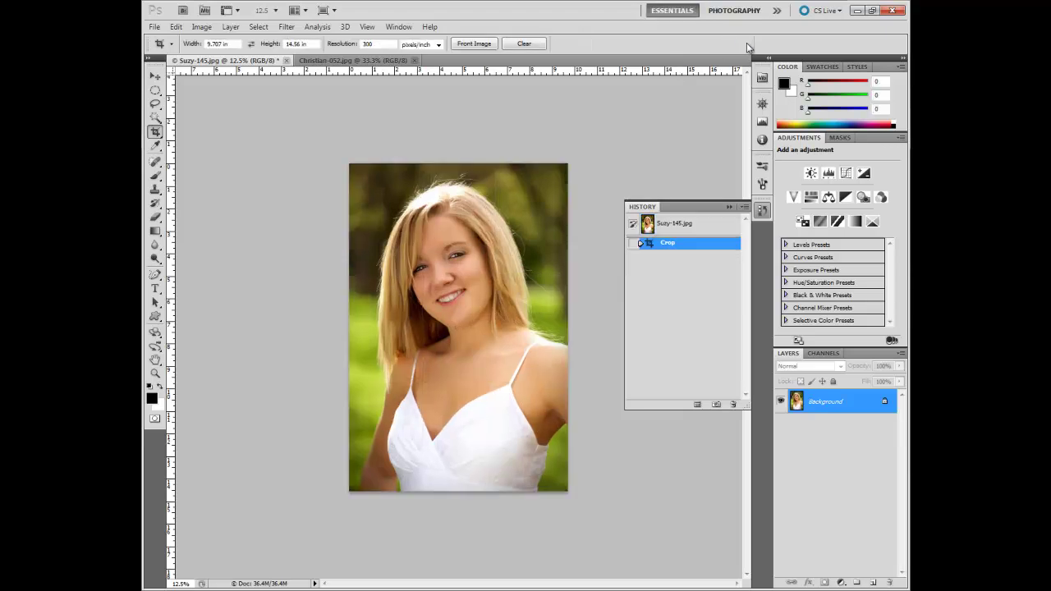
click(703, 223)
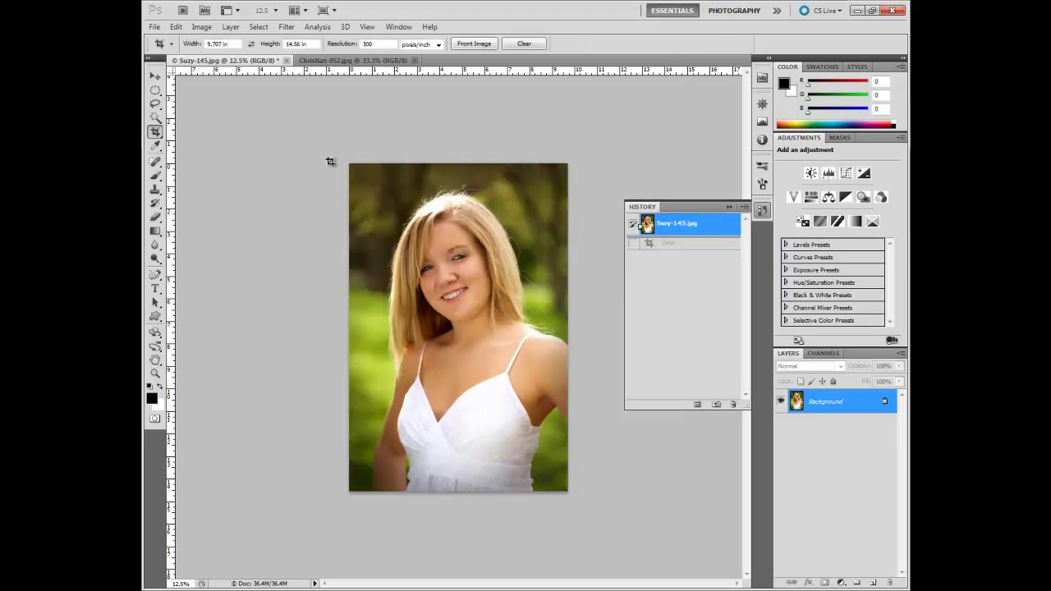
Sample the dark background, green grass and skin tones as trial foreground colours with the Eyedropper, then discard the colour choice.
click(156, 147)
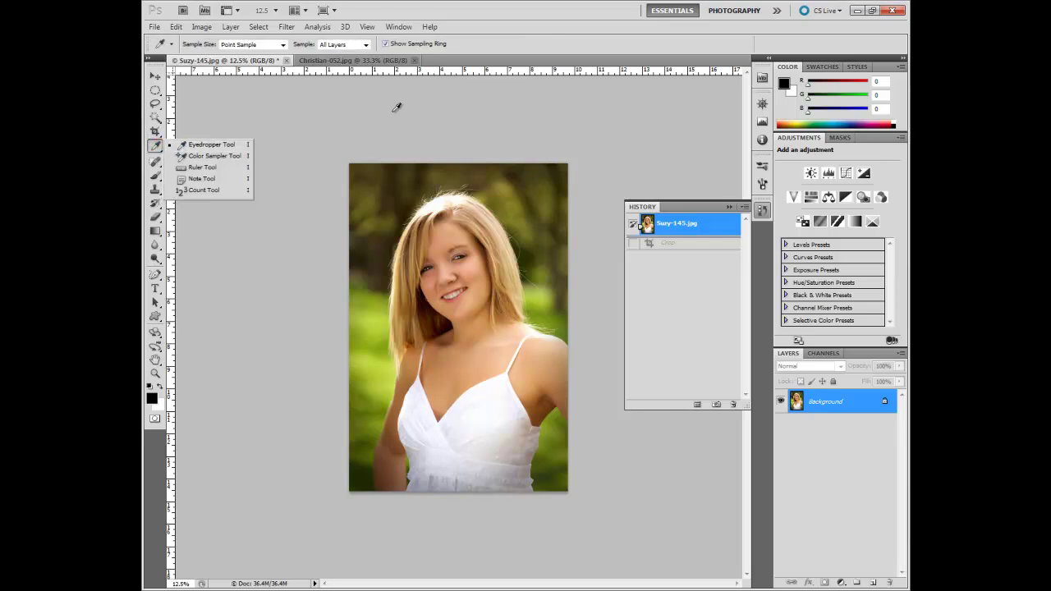
click(785, 85)
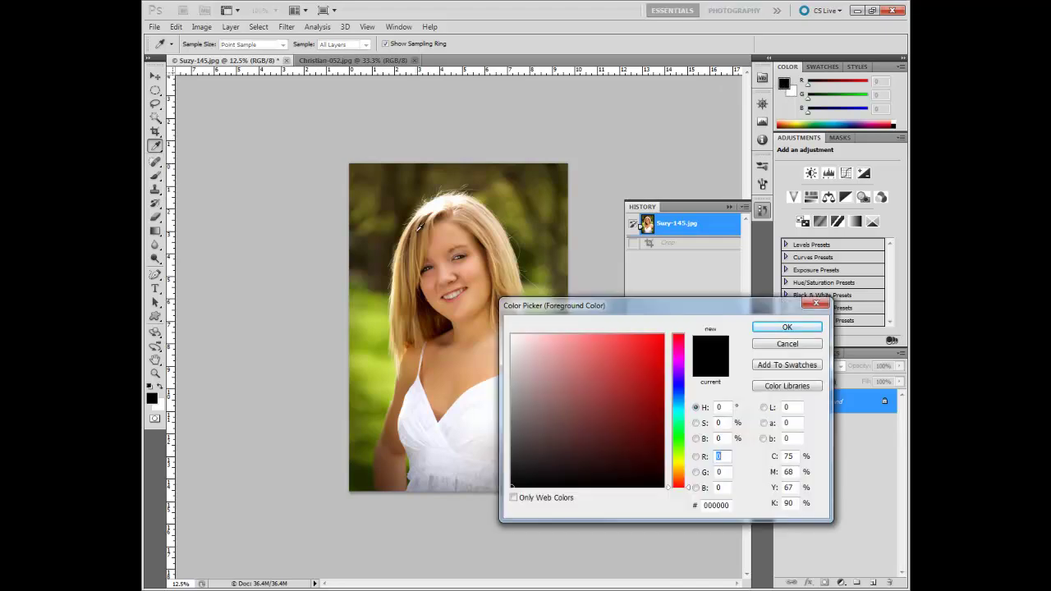
click(368, 202)
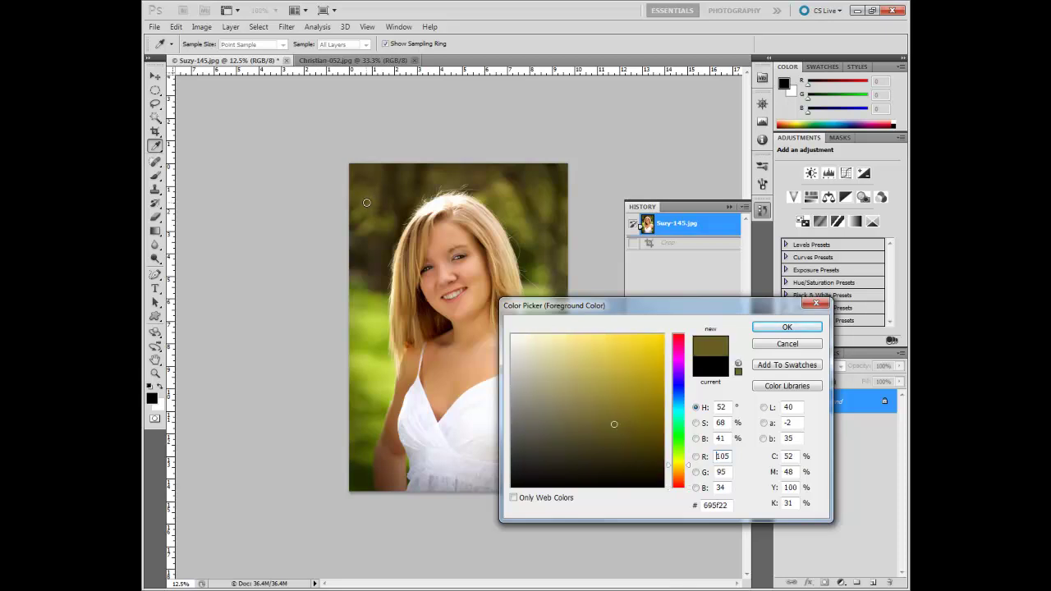
click(374, 312)
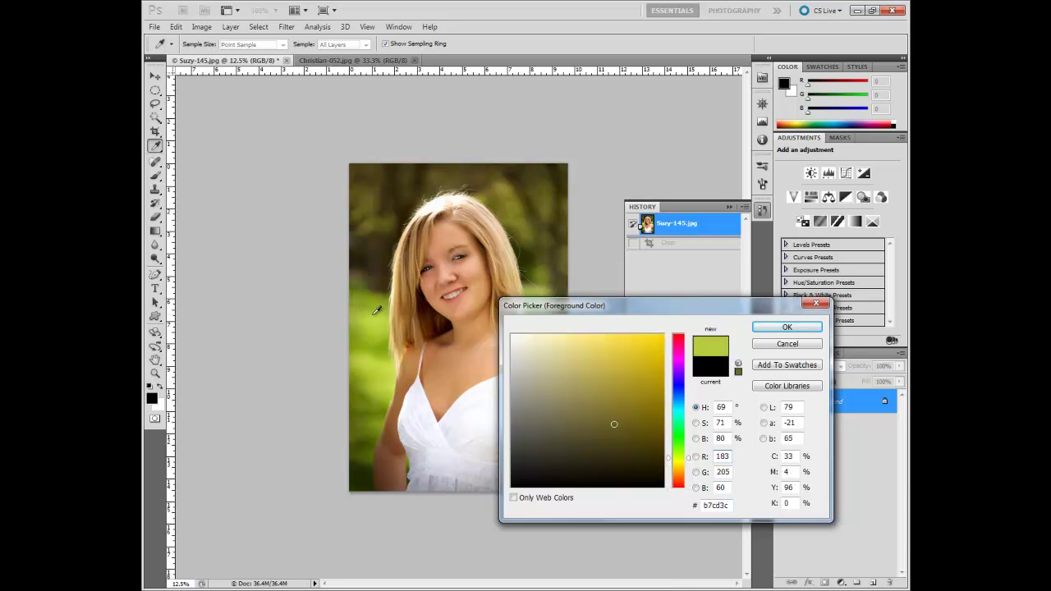
click(449, 362)
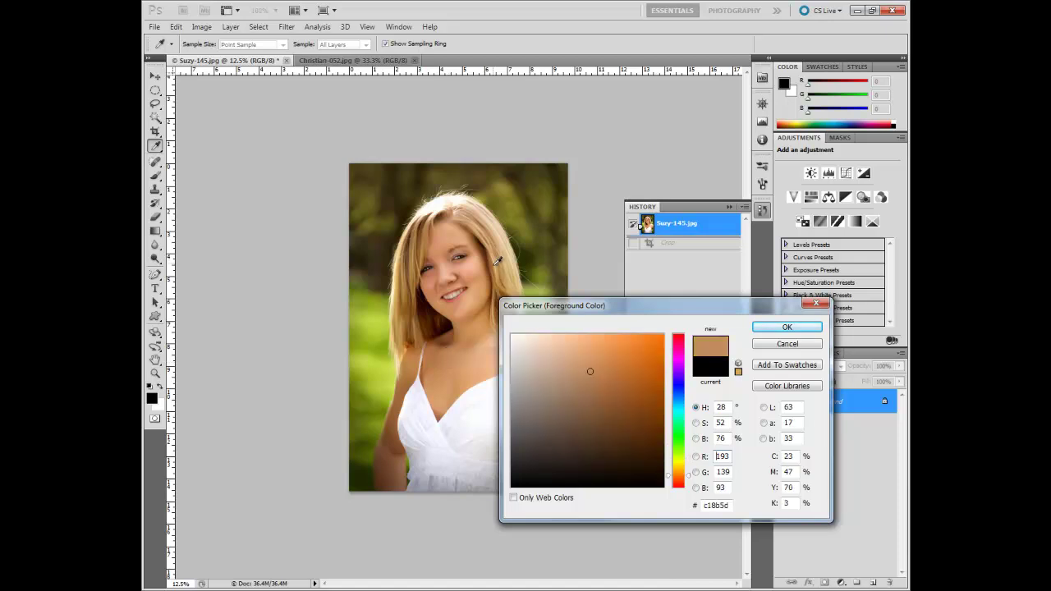
click(440, 245)
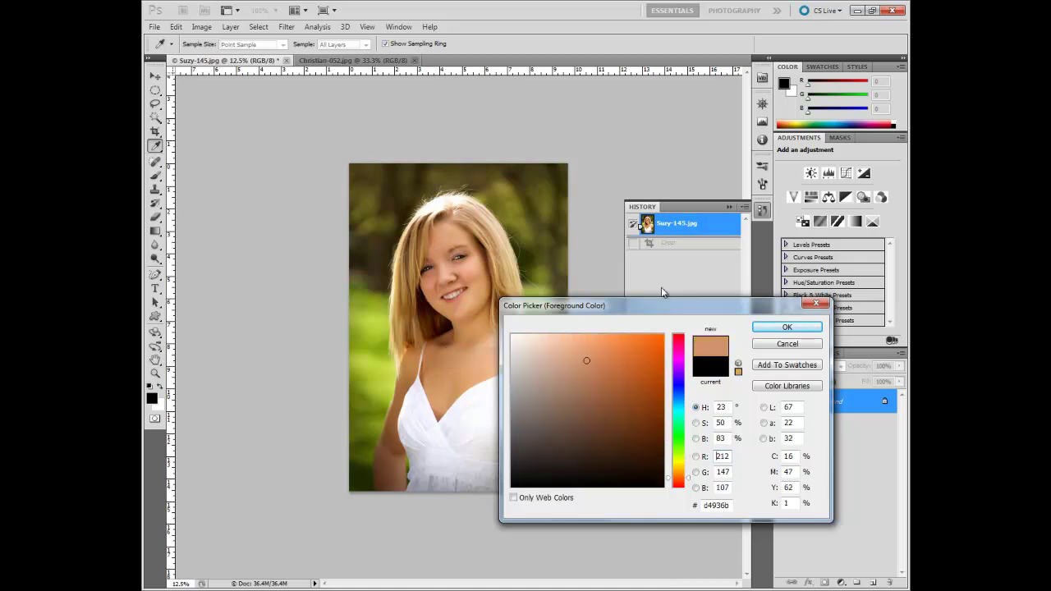
click(788, 344)
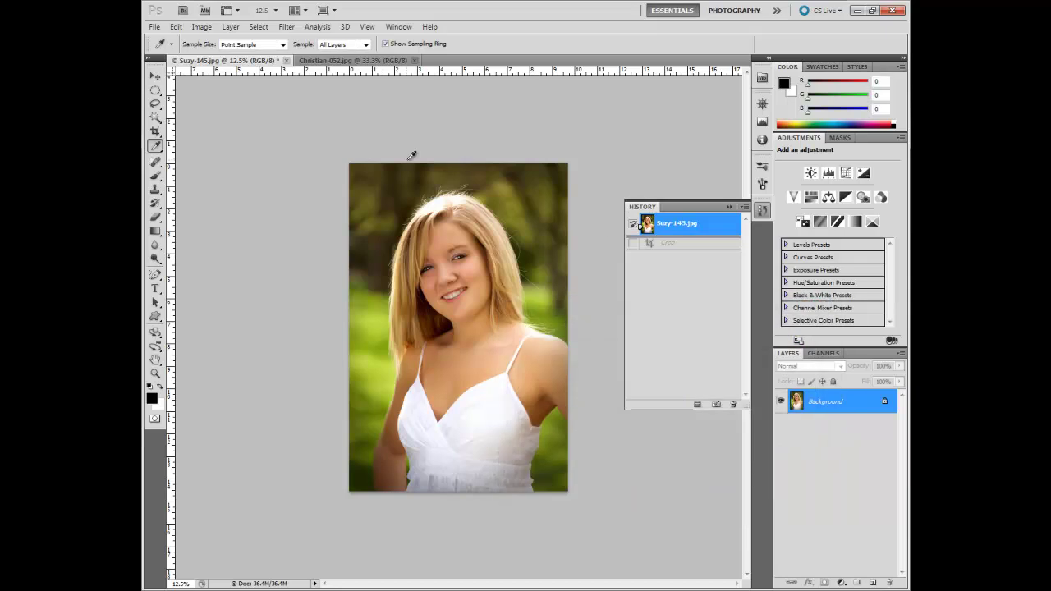
Place a colour sampler on the woman's forehead, view the Info and Histogram readings, and revert to the original snapshot.
click(157, 148)
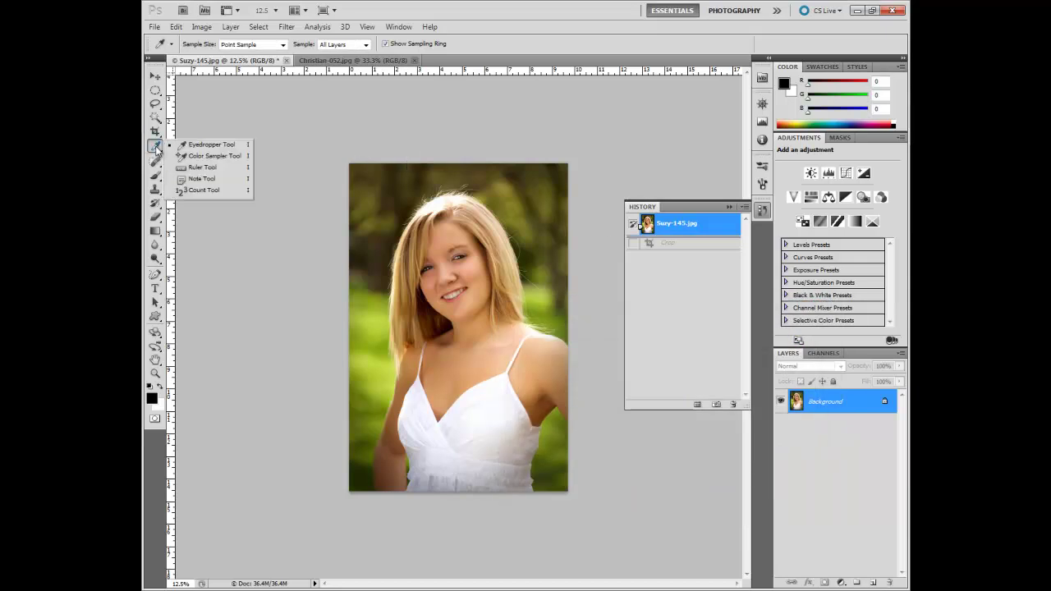
click(201, 156)
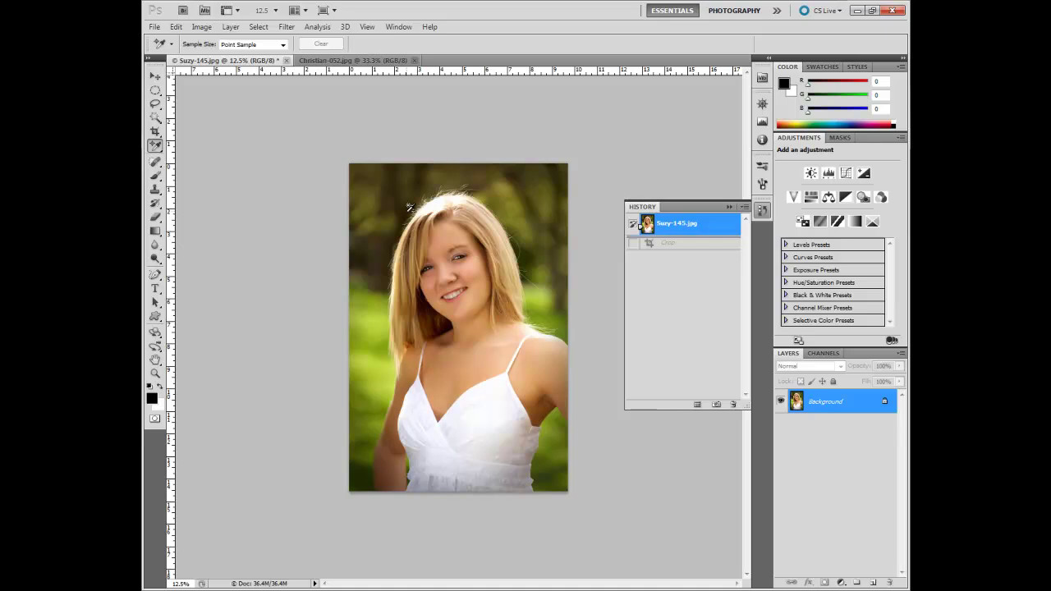
click(448, 235)
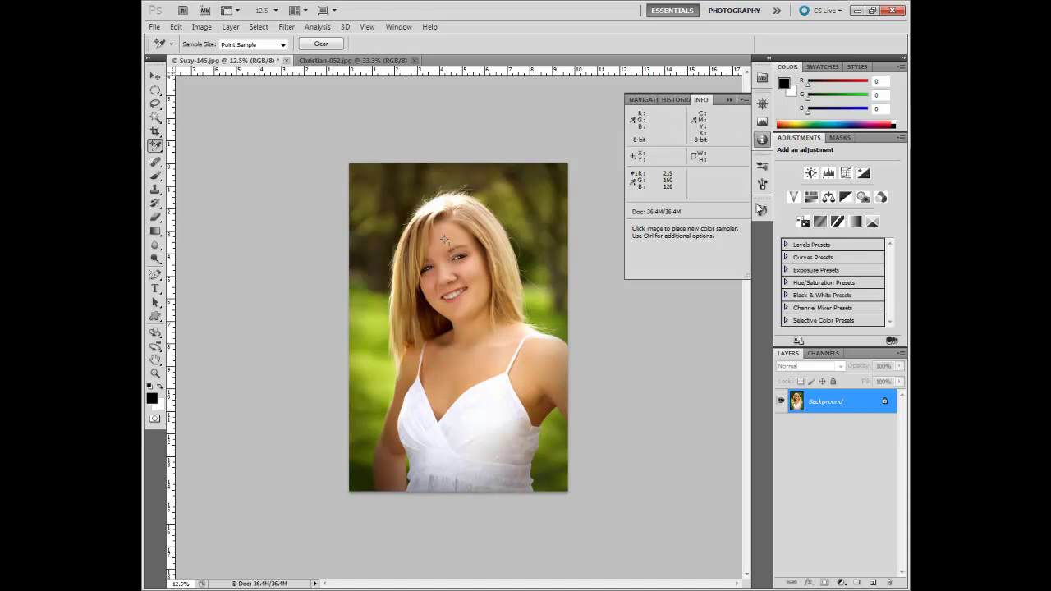
click(672, 99)
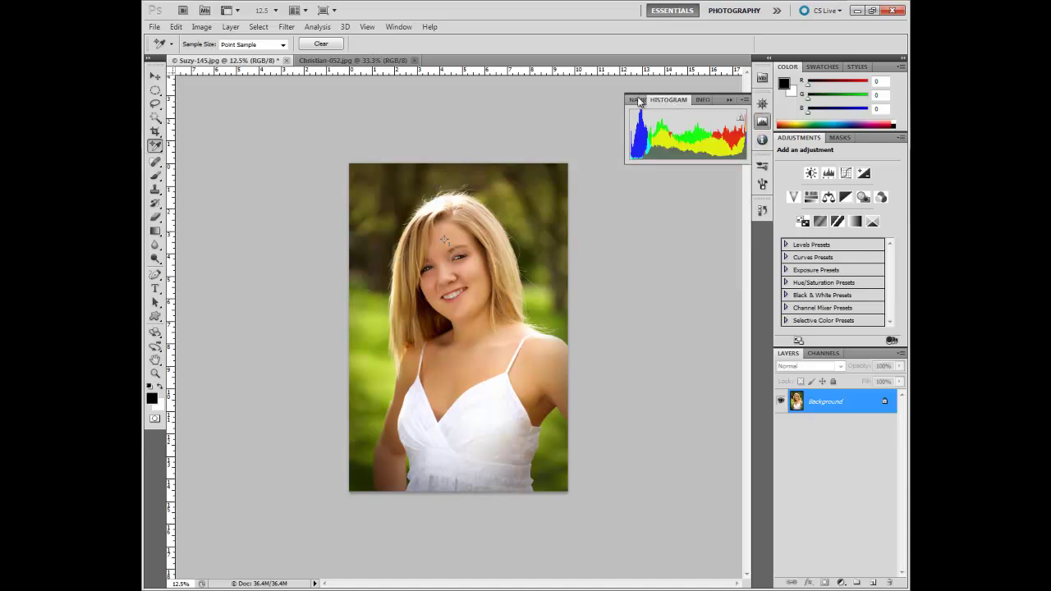
click(638, 100)
click(763, 211)
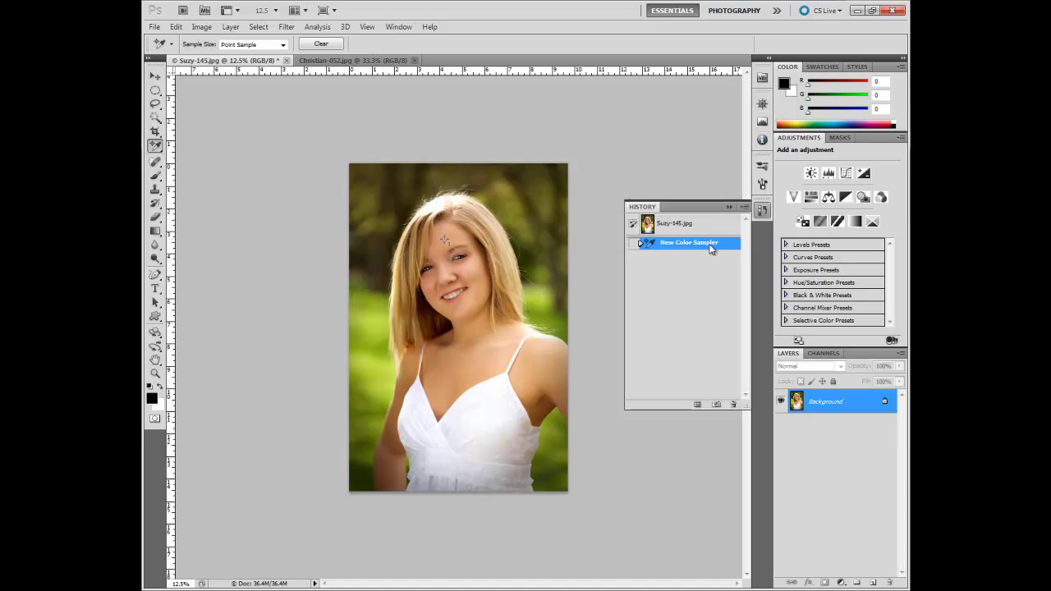
click(678, 224)
Switch to the Christian-052.jpg portrait with the Spot Healing Brush and reduce the brush size to 35 for work on the forehead.
click(154, 163)
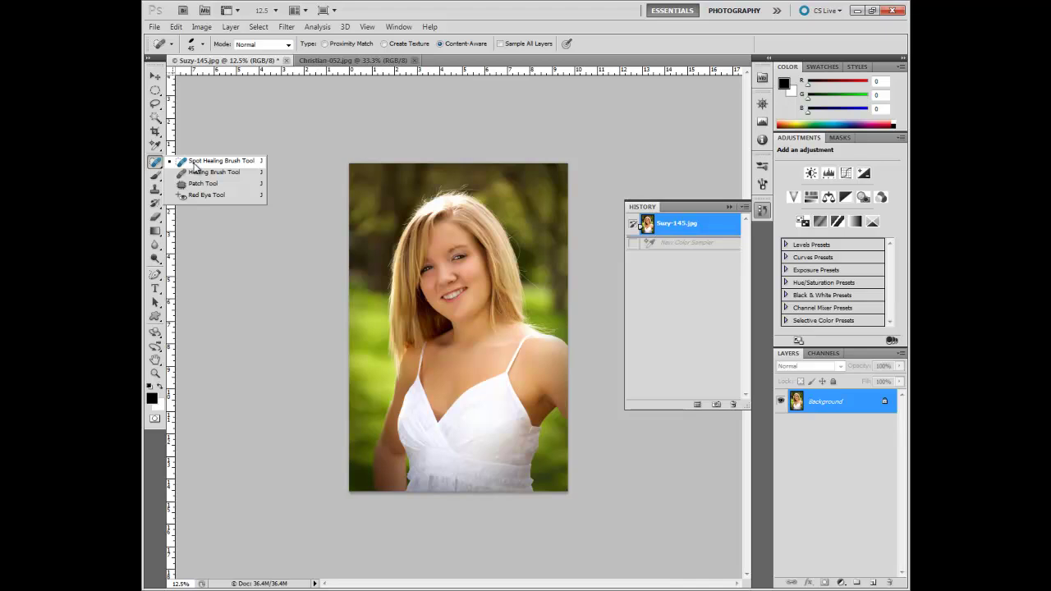
click(194, 163)
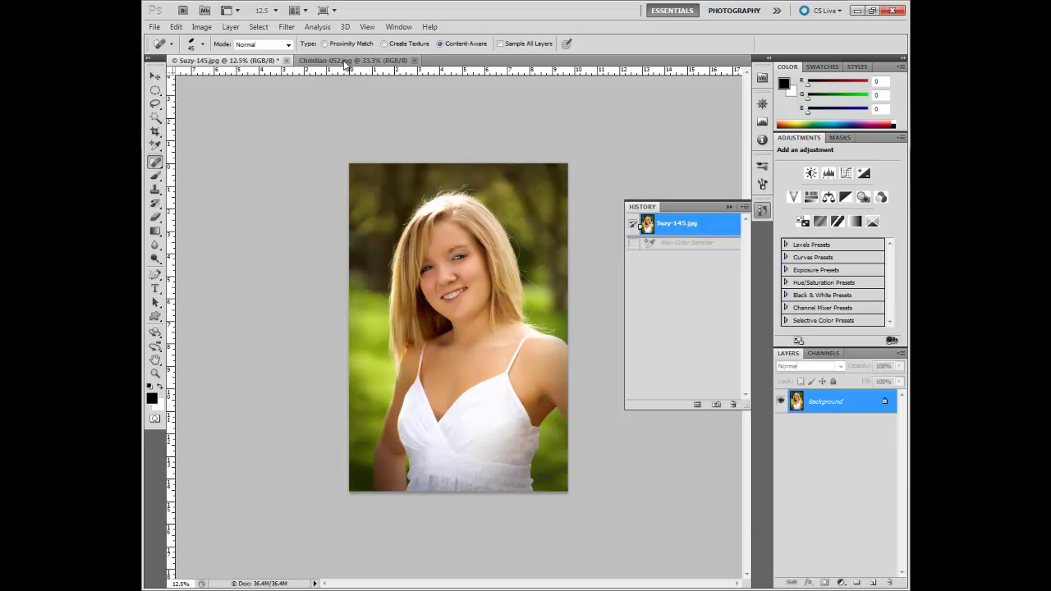
click(346, 61)
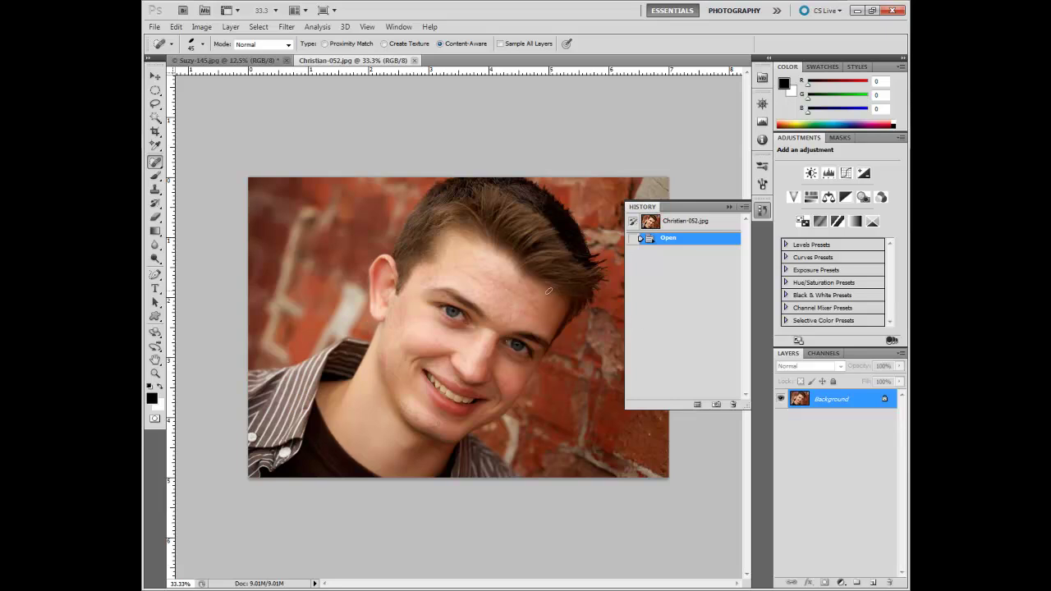
scroll(482, 315, up, 3)
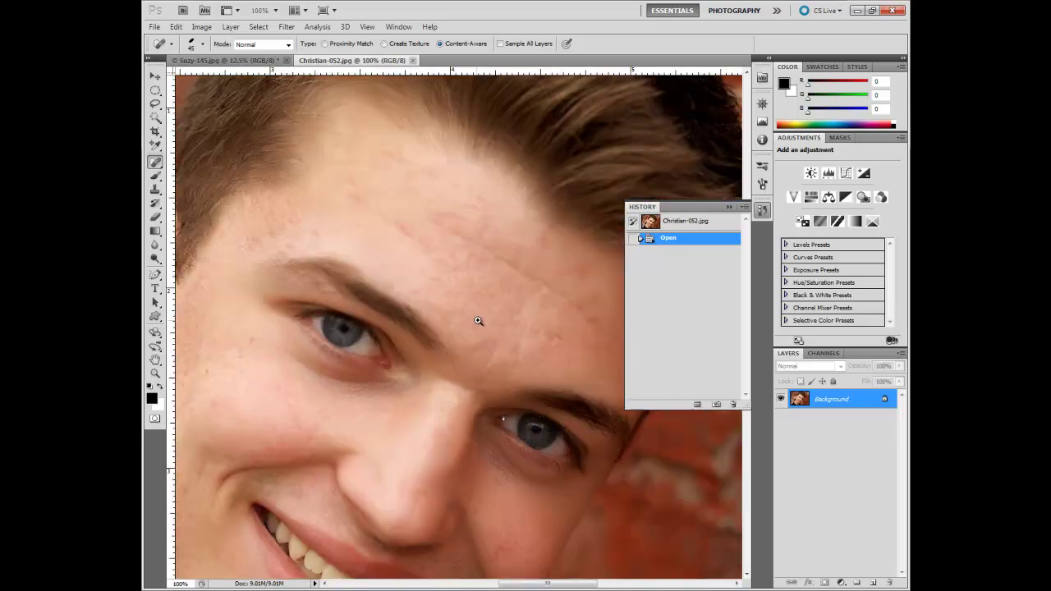
key(bracketleft)
drag(473, 347, 375, 309)
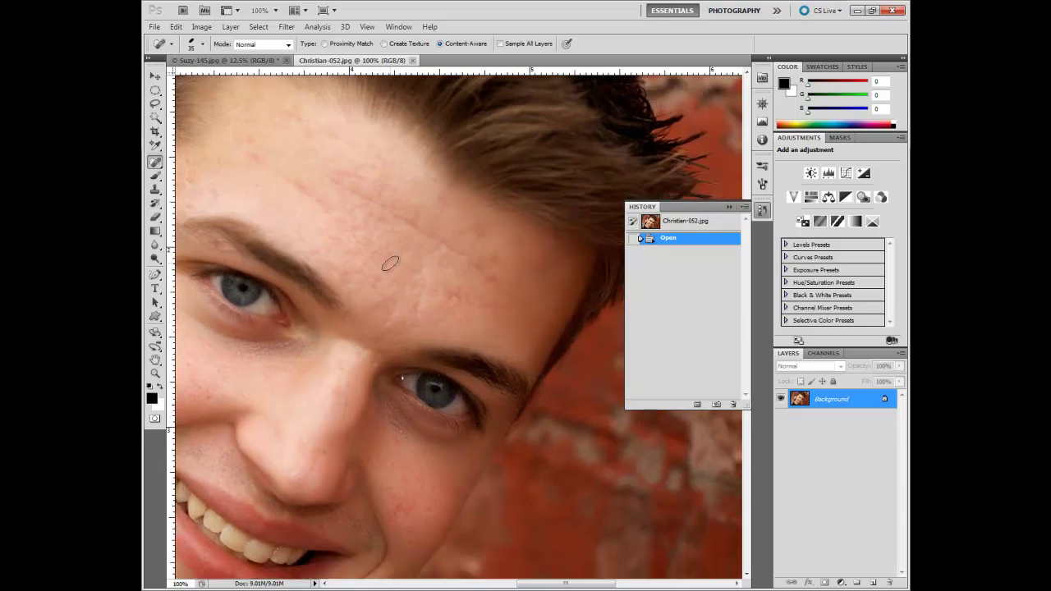
Remove the blemishes on the forehead between the hairline and the eyebrow nearest the brick wall with the Spot Healing Brush.
click(450, 294)
click(490, 280)
click(484, 264)
click(479, 233)
click(499, 263)
click(497, 286)
click(524, 303)
click(541, 324)
click(473, 305)
click(511, 297)
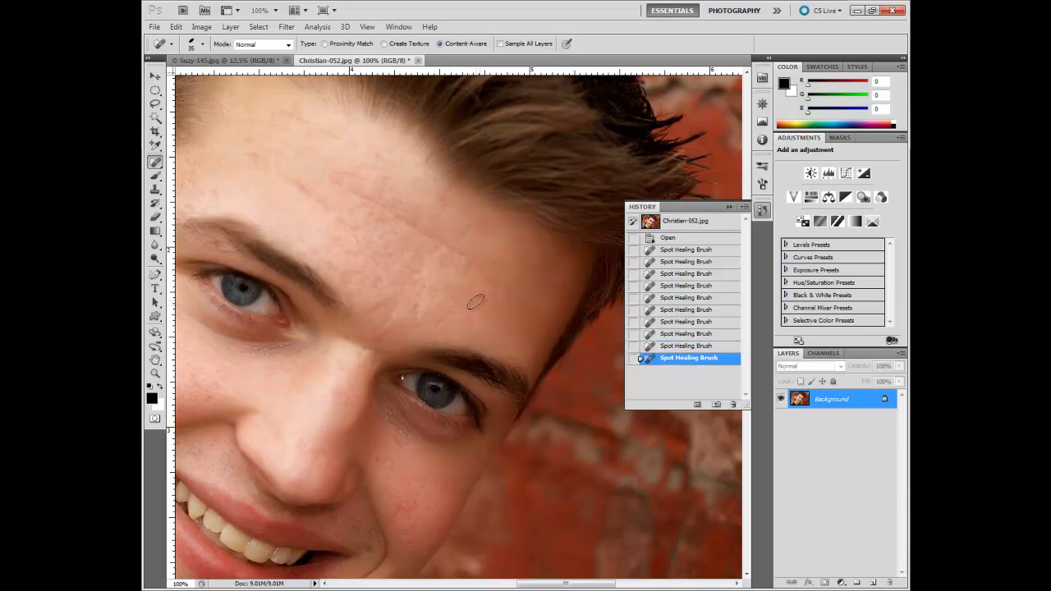
Spot-heal the marks just above the bridge of the nose and along the crease in the middle of the forehead.
click(422, 305)
click(416, 312)
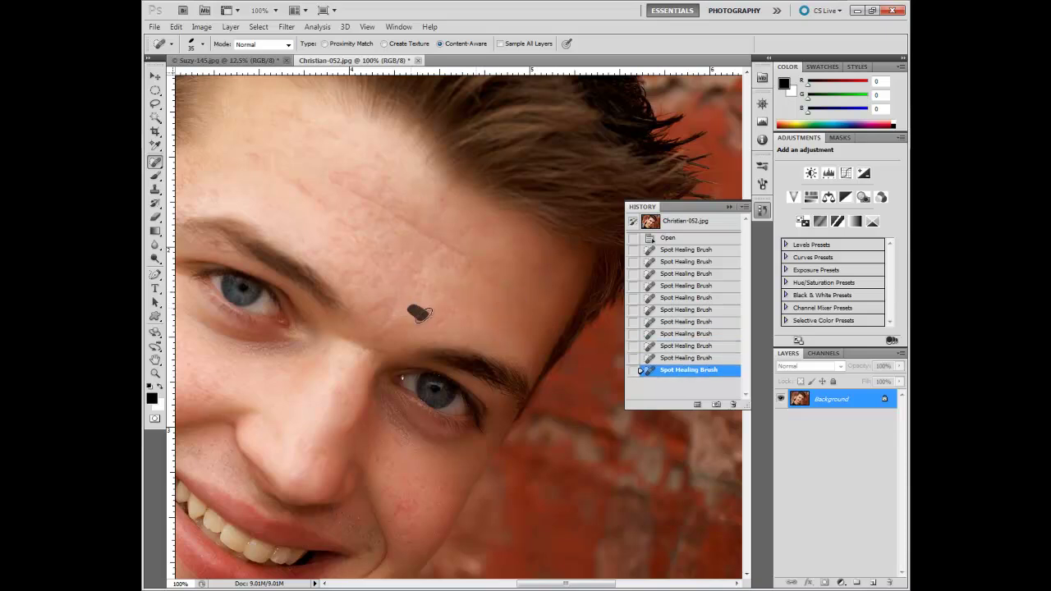
click(390, 299)
click(384, 312)
click(376, 309)
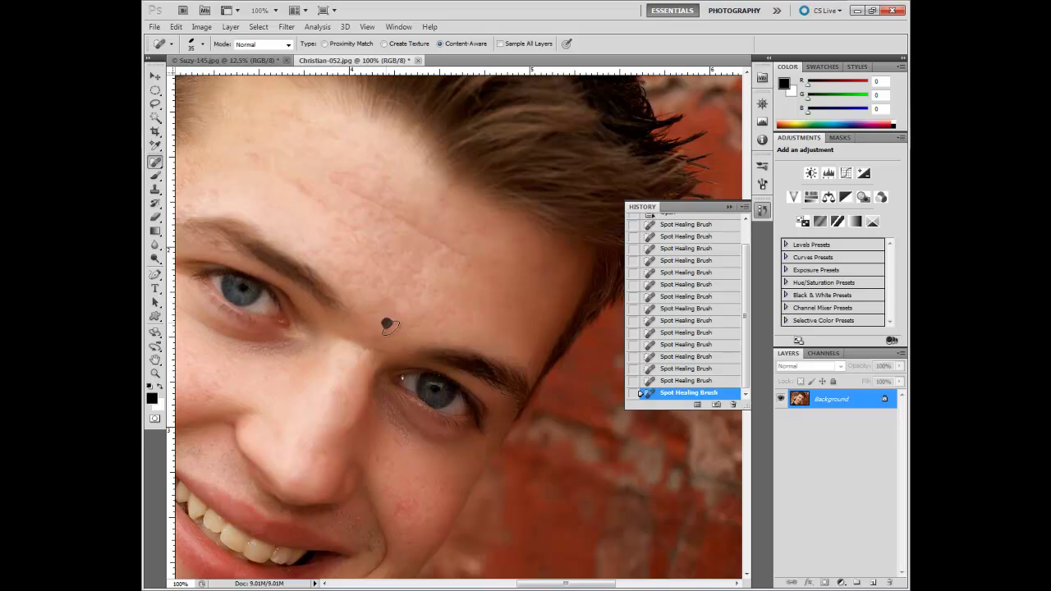
click(445, 249)
click(483, 258)
click(409, 250)
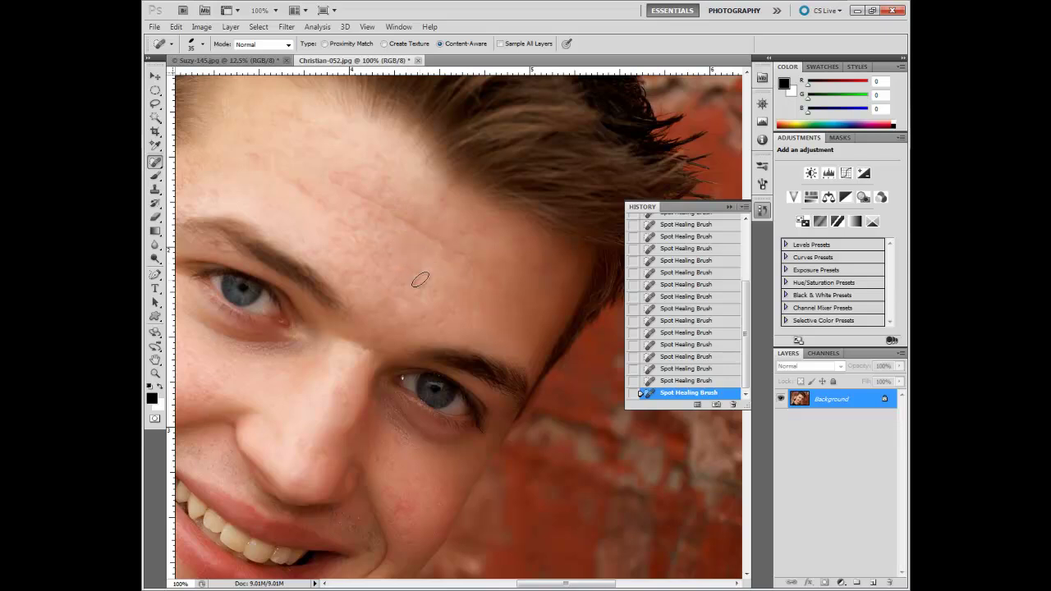
Spot-heal the red blemish on the cheek beside the brick wall and touch up the uneven patches left on the forehead.
click(460, 309)
click(403, 509)
click(441, 200)
click(472, 230)
click(531, 273)
click(427, 289)
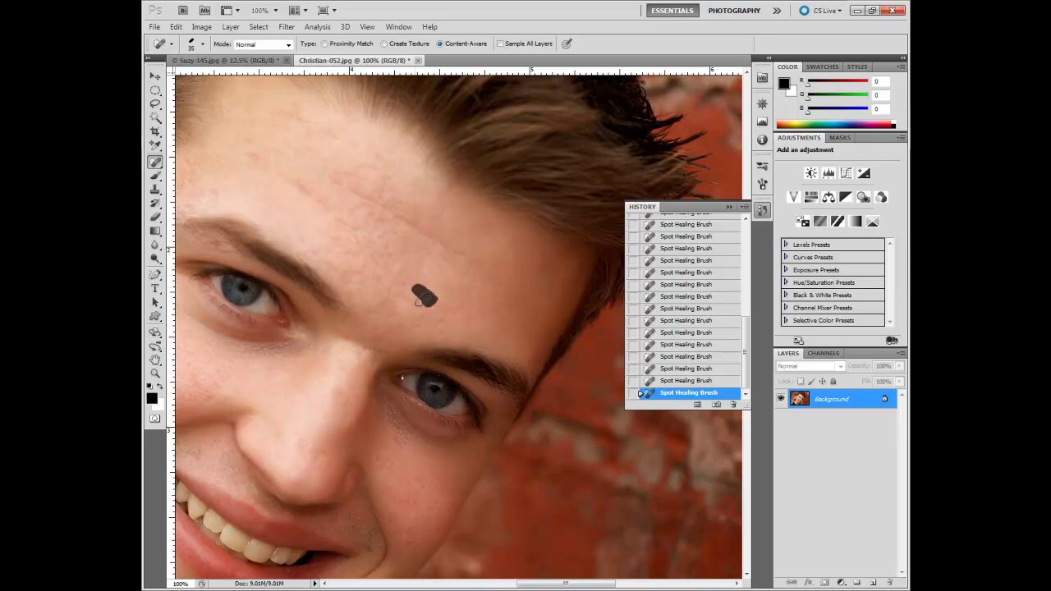
click(434, 291)
click(422, 275)
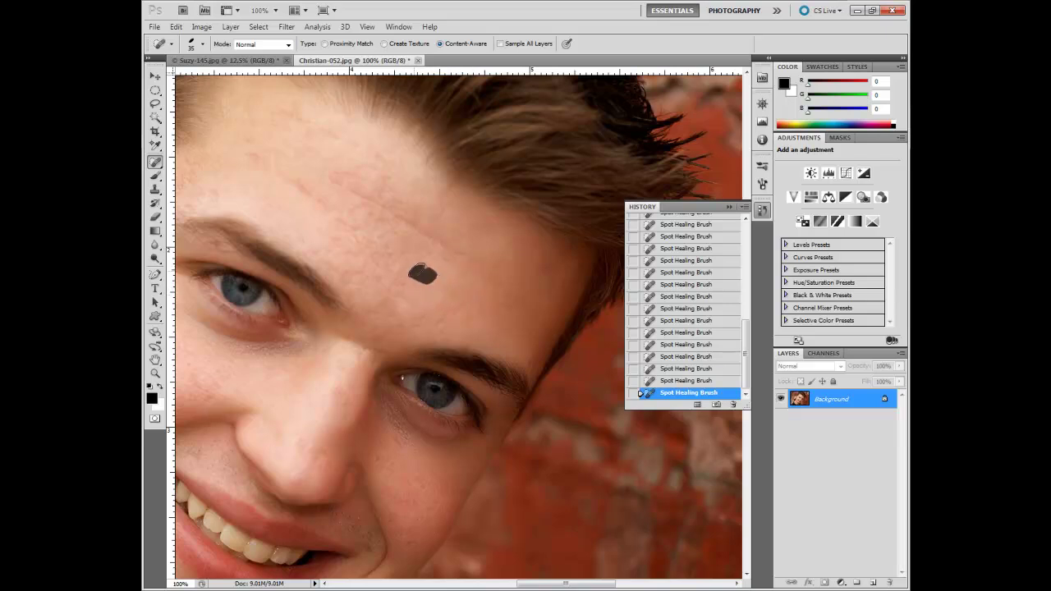
Sample clean skin with the Healing Brush and paint over the uneven texture on the lower middle of the forehead.
click(155, 163)
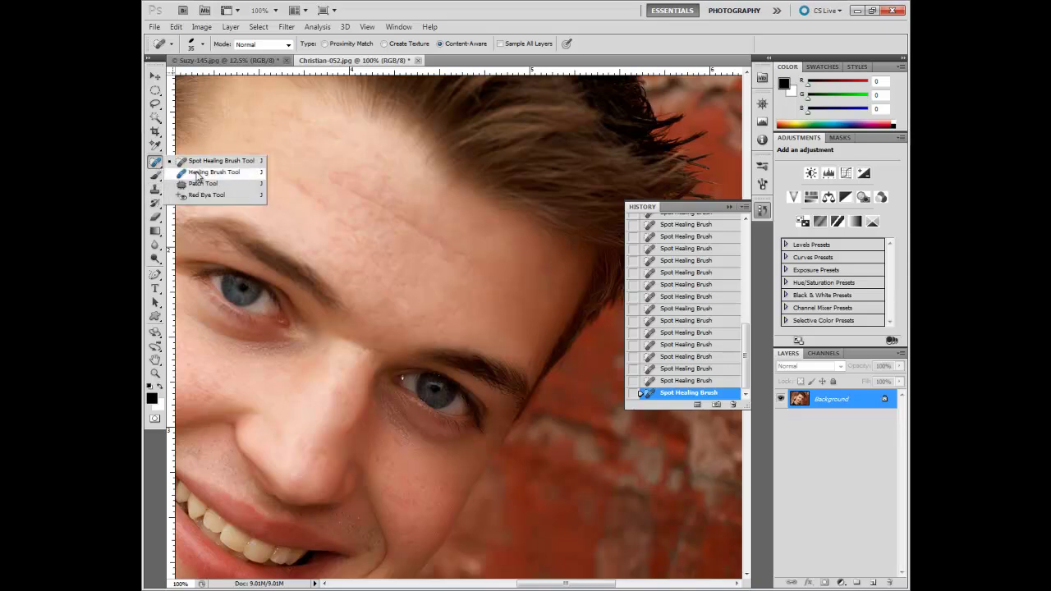
click(198, 173)
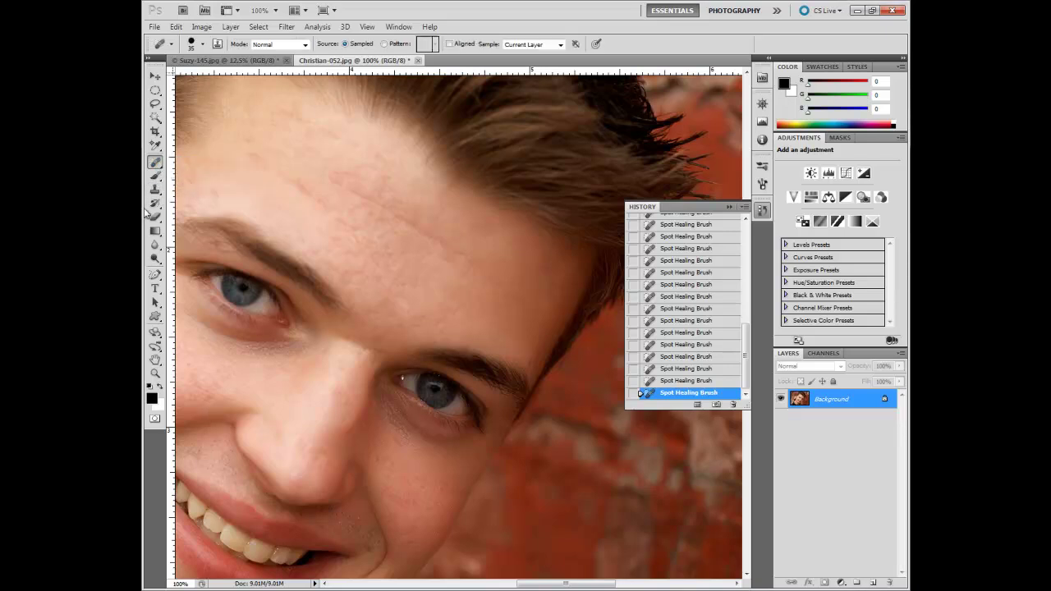
mouse_move(468, 303)
mouse_down()
mouse_move(506, 272)
mouse_move(505, 261)
mouse_up()
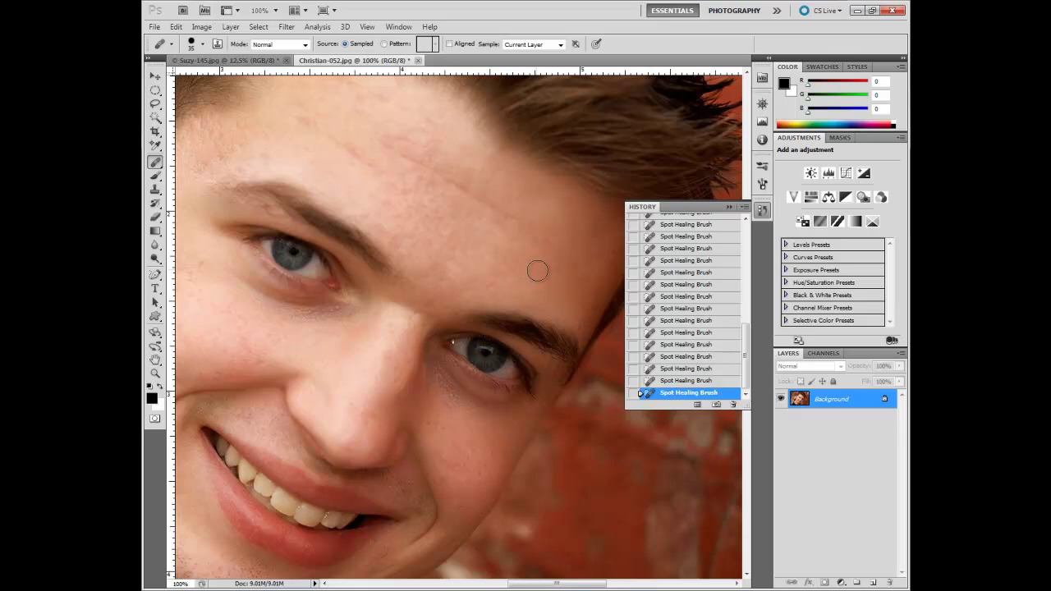
key(alt)
click(415, 204)
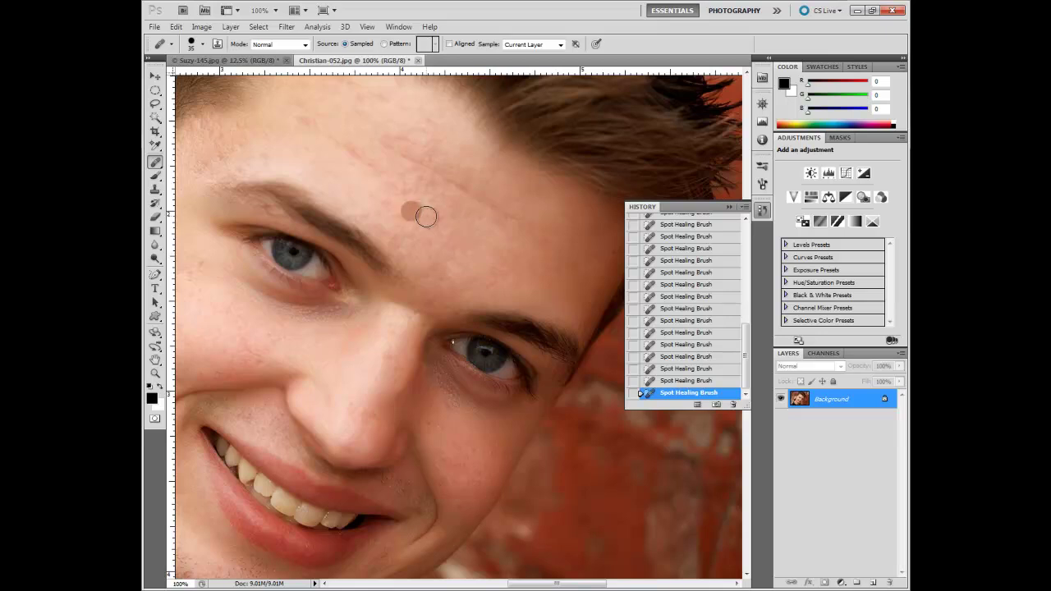
click(439, 237)
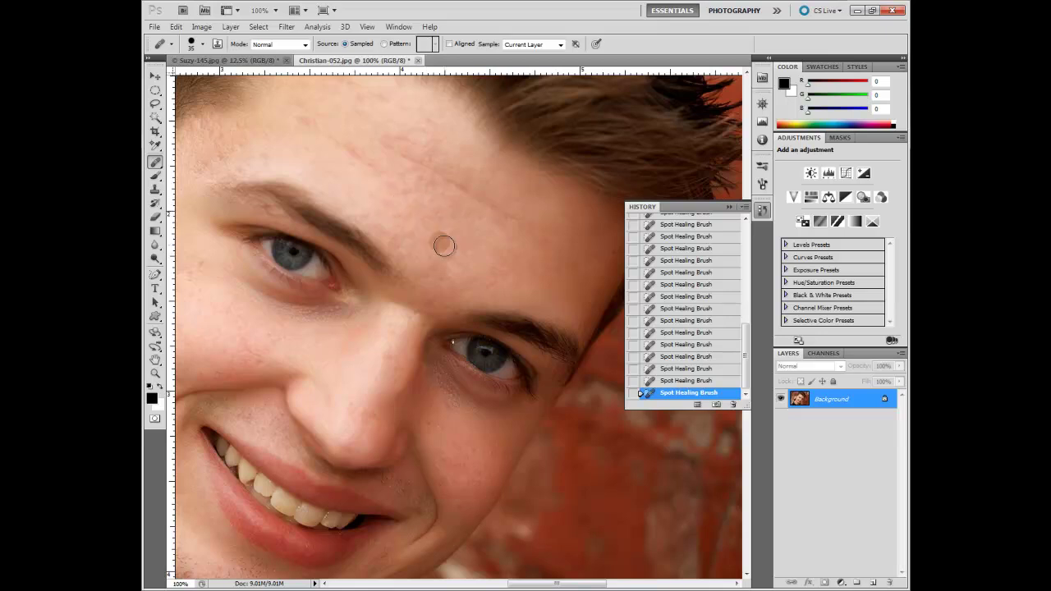
mouse_move(440, 216)
mouse_down()
mouse_move(423, 226)
mouse_move(448, 246)
mouse_move(413, 235)
mouse_move(434, 251)
mouse_up()
click(415, 223)
drag(404, 235, 403, 216)
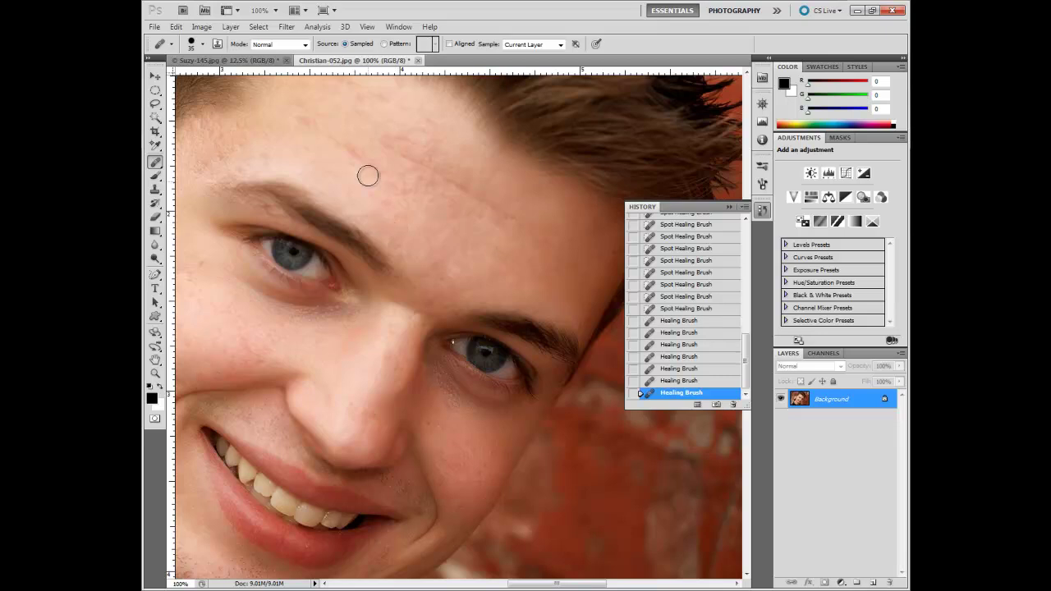
Paint over the long crease and red marks across the upper forehead with the Healing Brush.
mouse_move(422, 183)
mouse_down()
mouse_move(392, 204)
mouse_move(406, 193)
mouse_move(381, 182)
mouse_move(399, 215)
mouse_move(437, 220)
mouse_move(439, 237)
mouse_move(429, 237)
mouse_move(428, 195)
mouse_up()
mouse_move(422, 185)
mouse_down()
mouse_move(410, 174)
mouse_move(402, 183)
mouse_move(410, 198)
mouse_move(340, 146)
mouse_up()
click(401, 193)
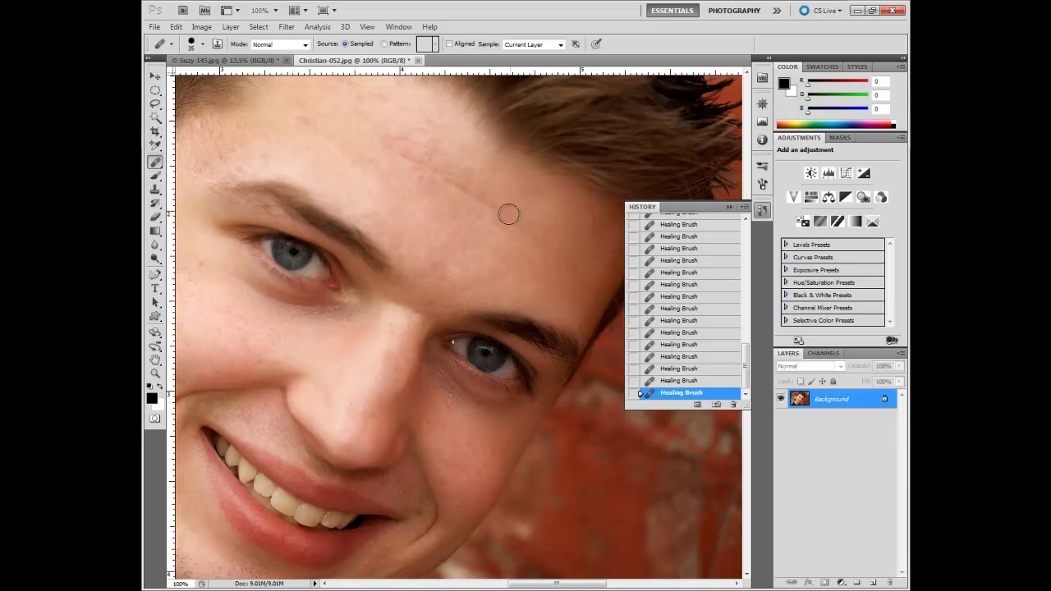
click(430, 164)
Patch the blotchy areas in the upper middle of the forehead with smoother skin from lower down, using the Patch tool.
drag(155, 162, 197, 184)
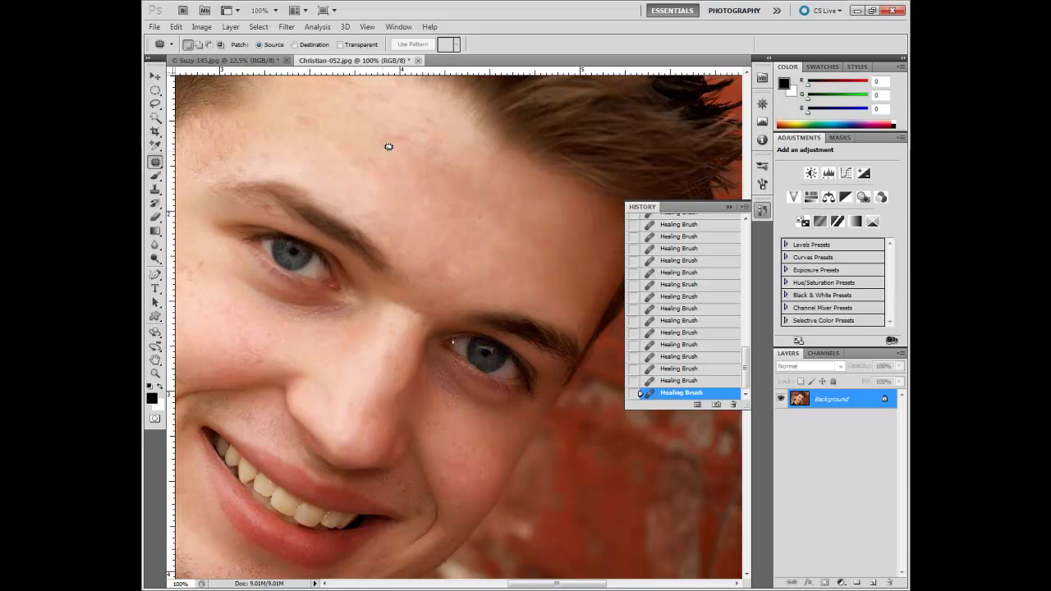
mouse_move(375, 120)
mouse_down()
mouse_move(394, 121)
mouse_move(480, 209)
mouse_move(483, 242)
mouse_up()
key(ctrl+d)
mouse_move(470, 160)
mouse_down()
mouse_move(417, 191)
mouse_move(444, 197)
mouse_up()
drag(435, 181, 485, 239)
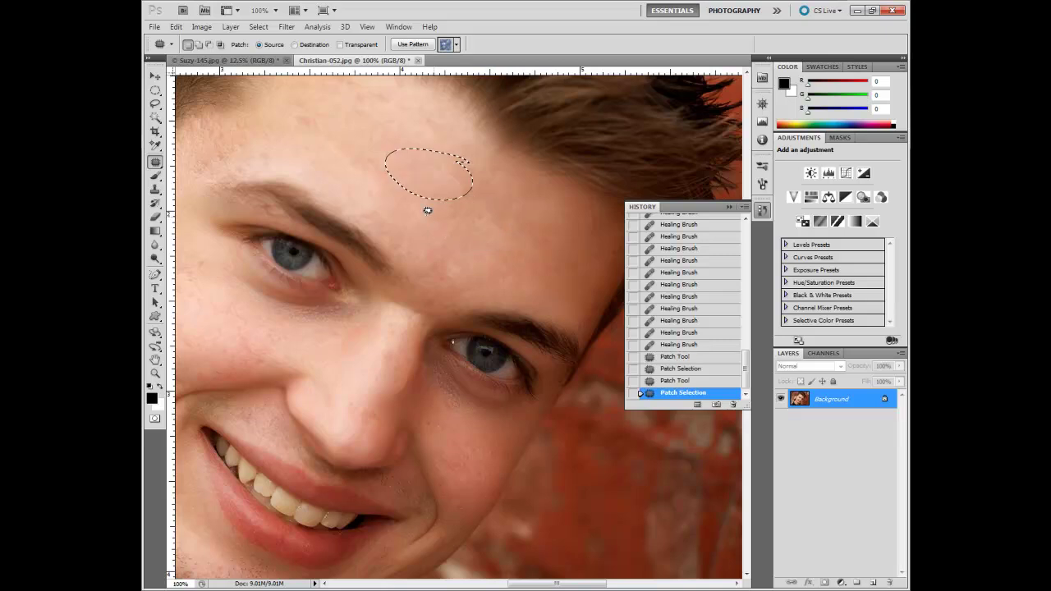
Outline two more uneven areas across the forehead and patch each with nearby smooth skin.
drag(369, 157, 339, 146)
drag(365, 168, 476, 211)
mouse_move(484, 173)
mouse_down()
mouse_move(501, 169)
mouse_move(484, 174)
mouse_up()
drag(474, 186, 461, 230)
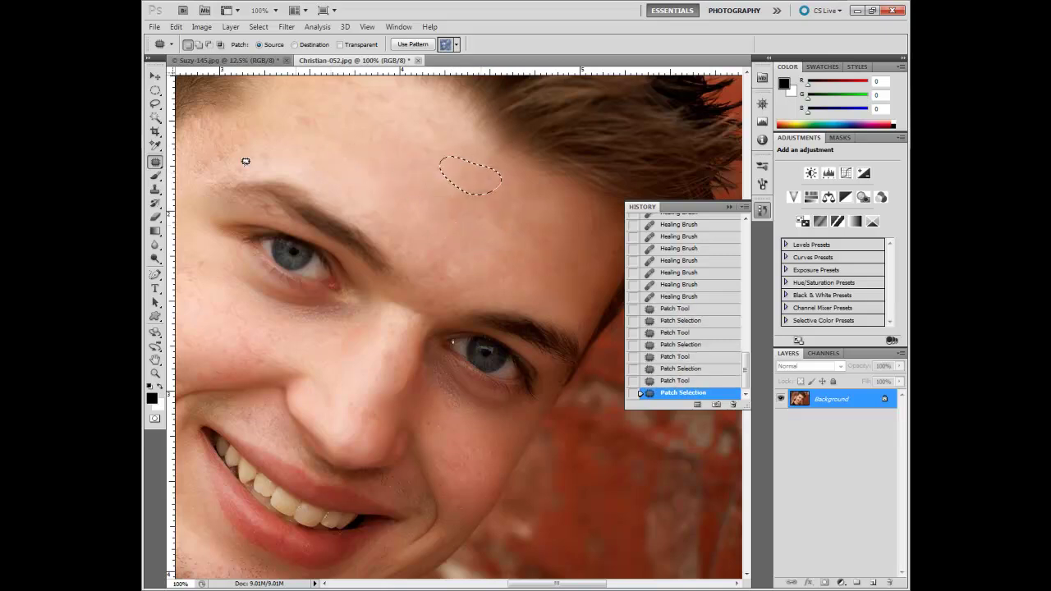
Switch from the Patch tool to the Red Eye tool.
click(155, 163)
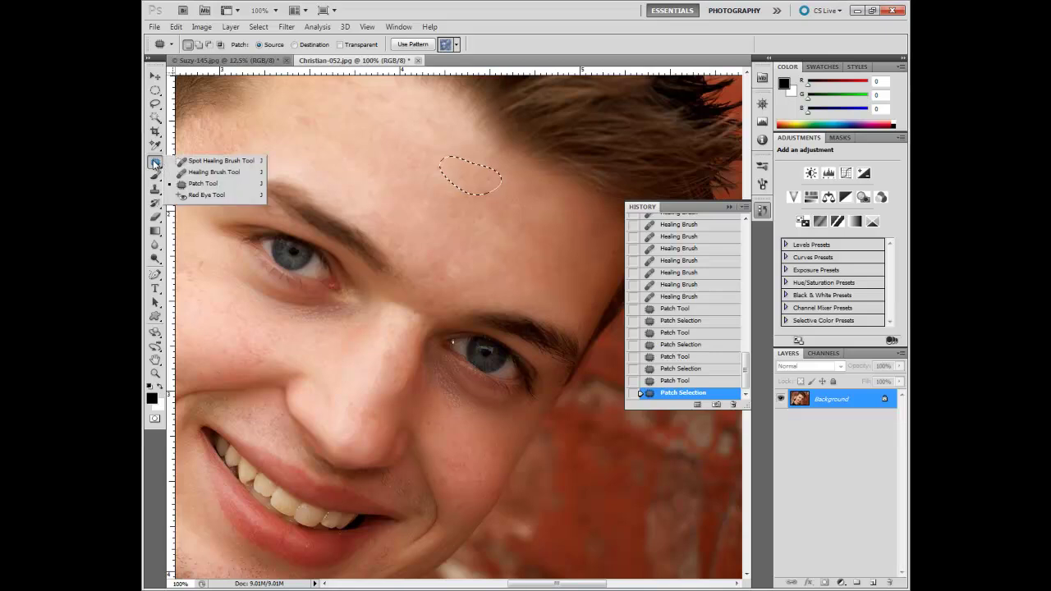
click(220, 198)
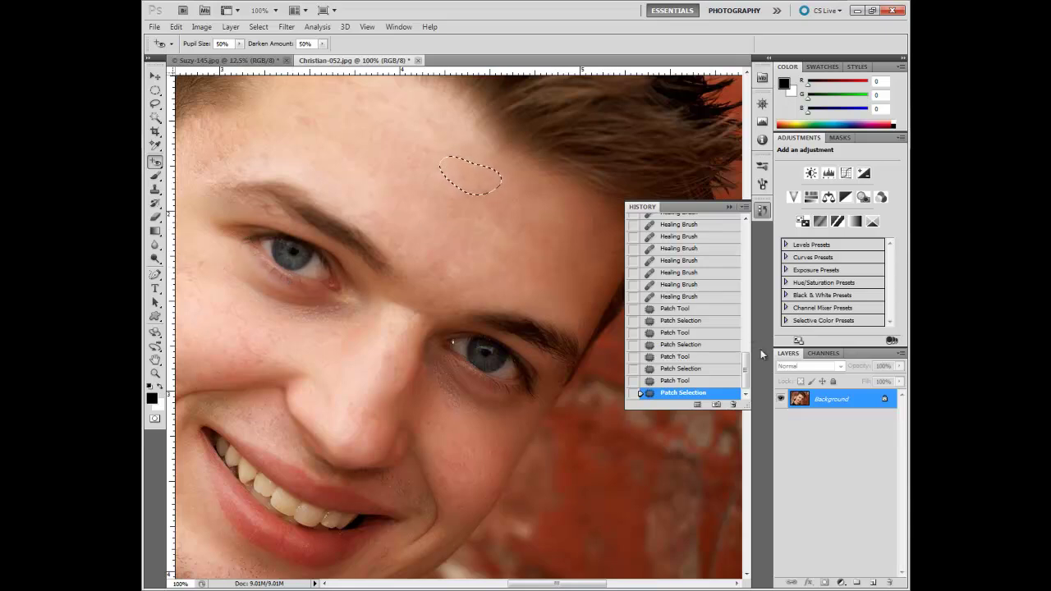
Revert the portrait to its originally opened state in the history.
drag(747, 365, 746, 243)
click(651, 221)
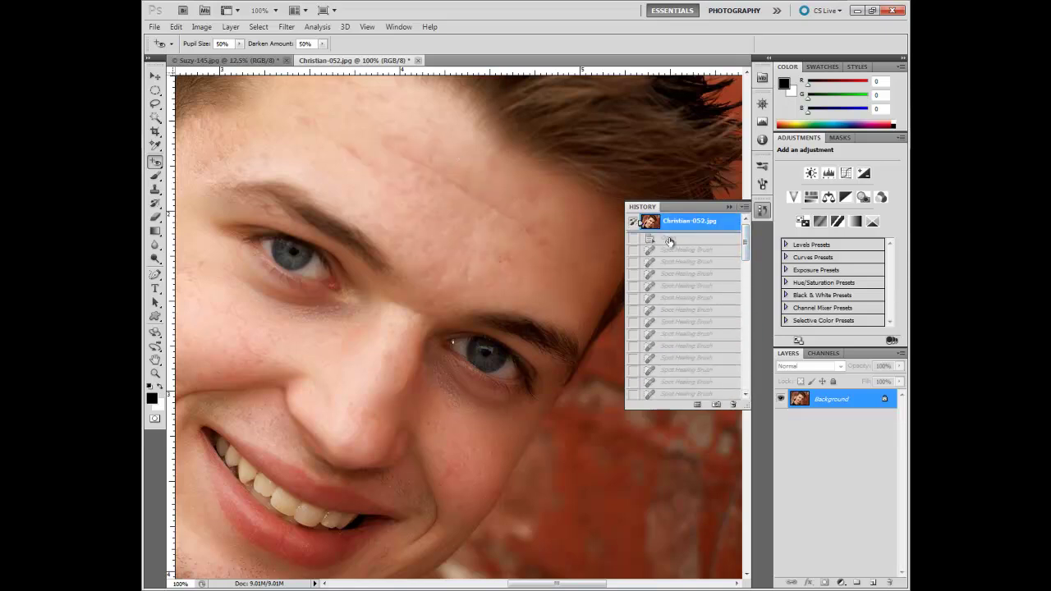
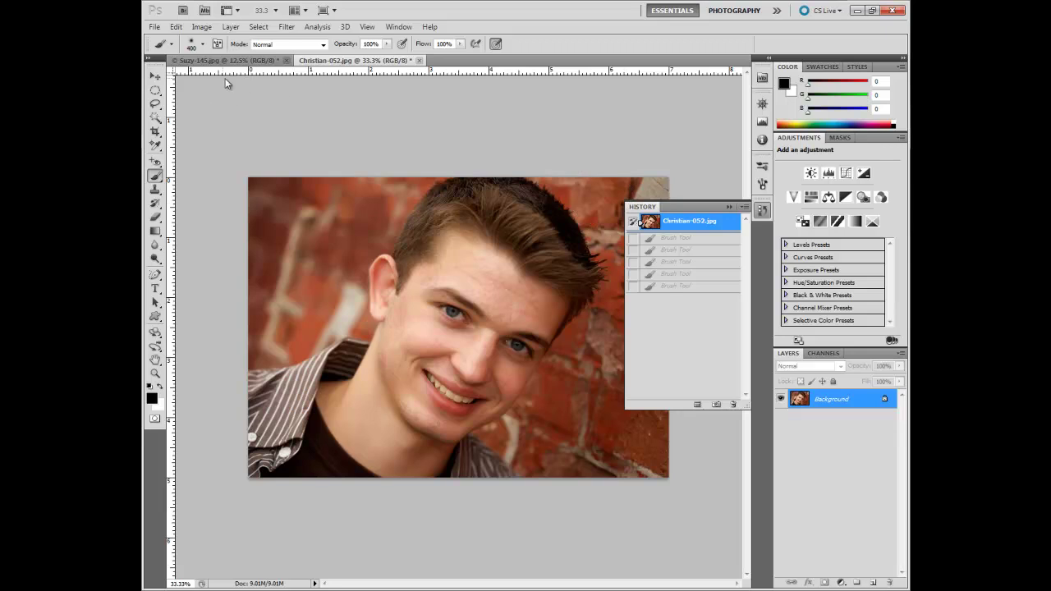
Paint soft-edged black strokes on the brick wall beside the head with the Brush tool, and revert the photo to its opened state.
click(203, 46)
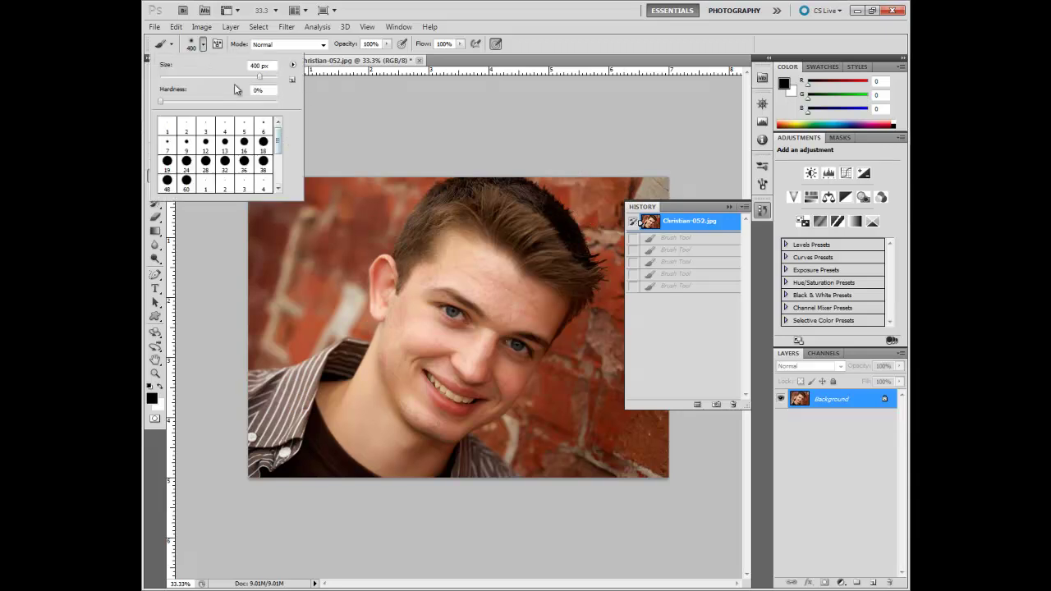
click(170, 44)
click(203, 45)
click(305, 234)
mouse_move(310, 245)
mouse_down()
mouse_move(305, 226)
mouse_move(279, 209)
mouse_up()
mouse_move(333, 201)
mouse_down()
mouse_move(313, 284)
mouse_move(293, 287)
mouse_move(301, 286)
mouse_up()
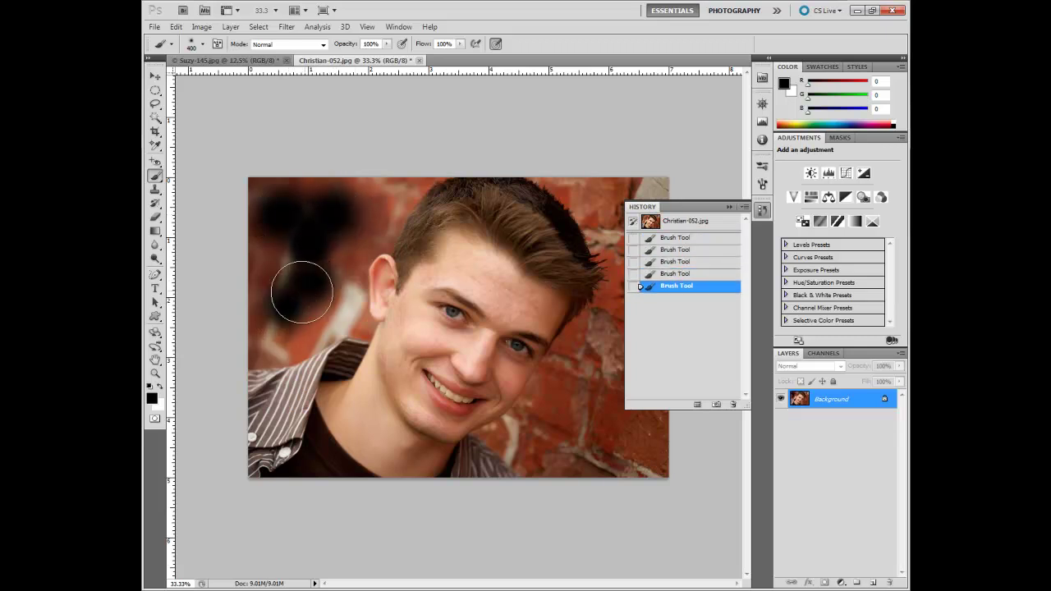
click(672, 221)
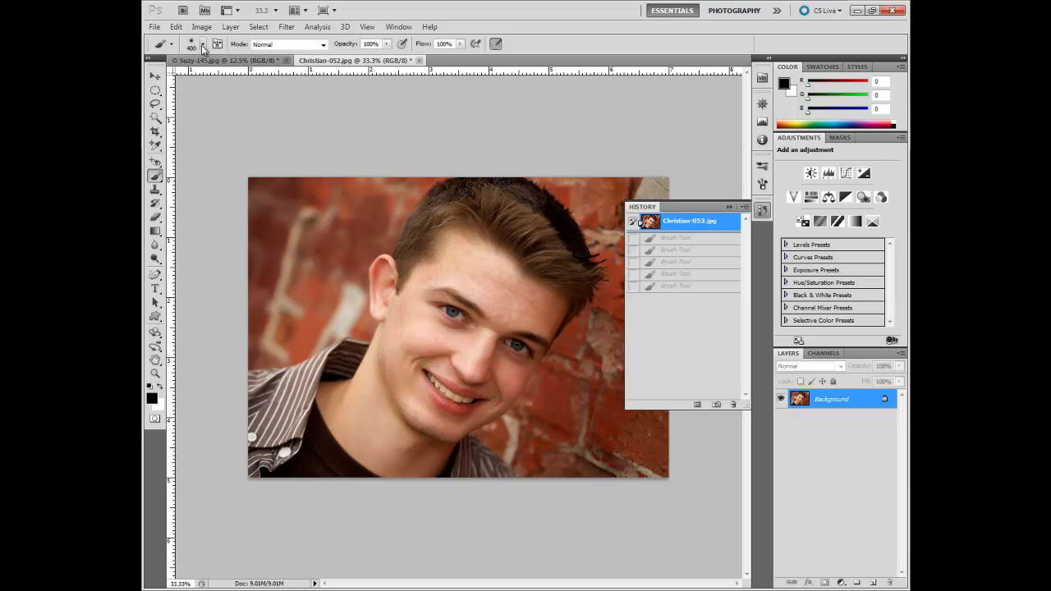
Set the brush hardness to 100%, paint several hard-edged black dots on the brick wall, and revert the photo to its opened state.
click(202, 46)
drag(163, 102, 286, 113)
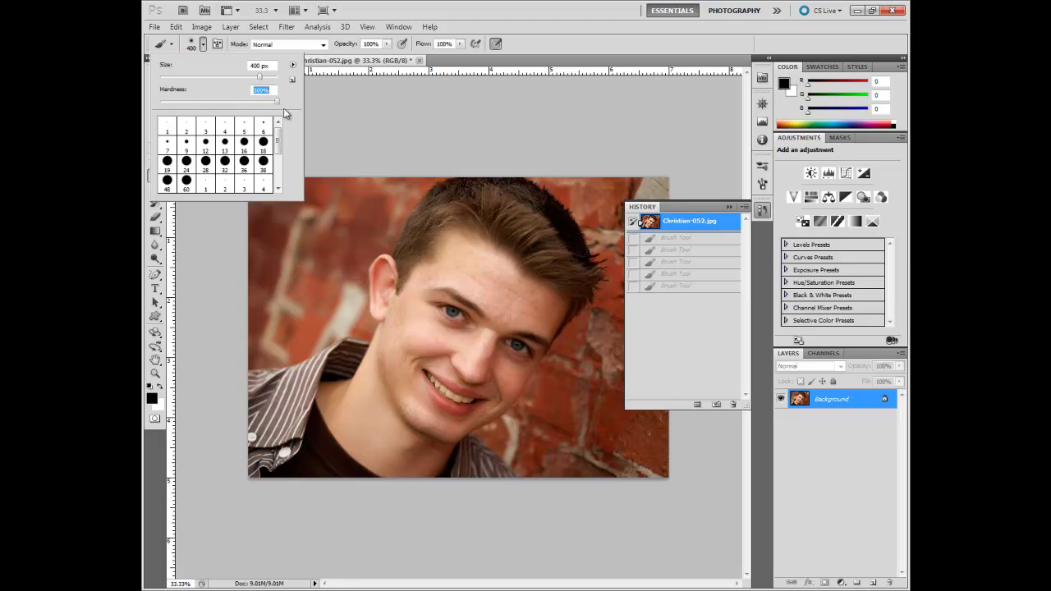
click(309, 256)
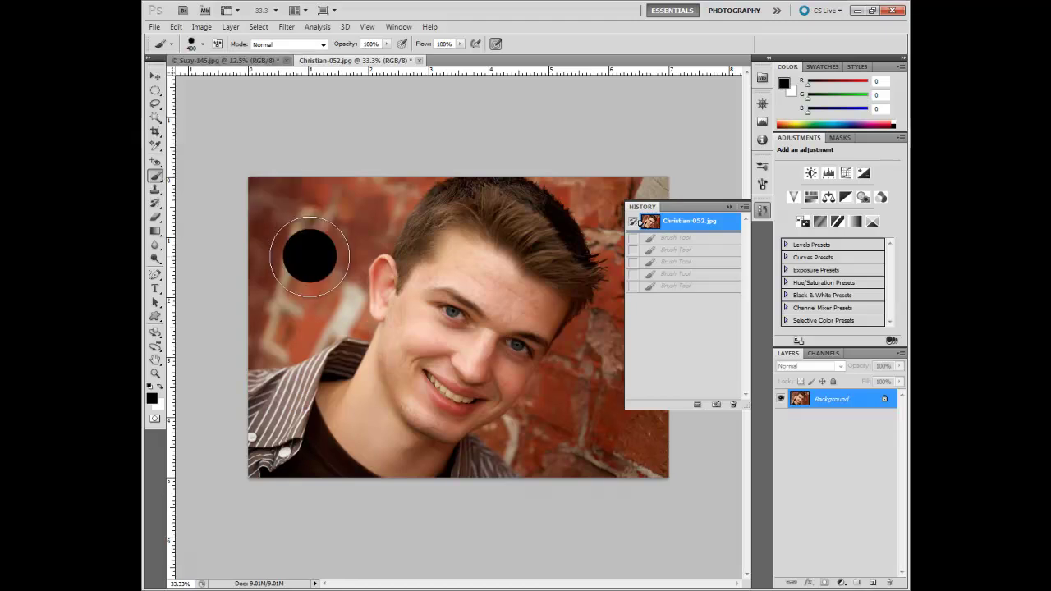
click(359, 210)
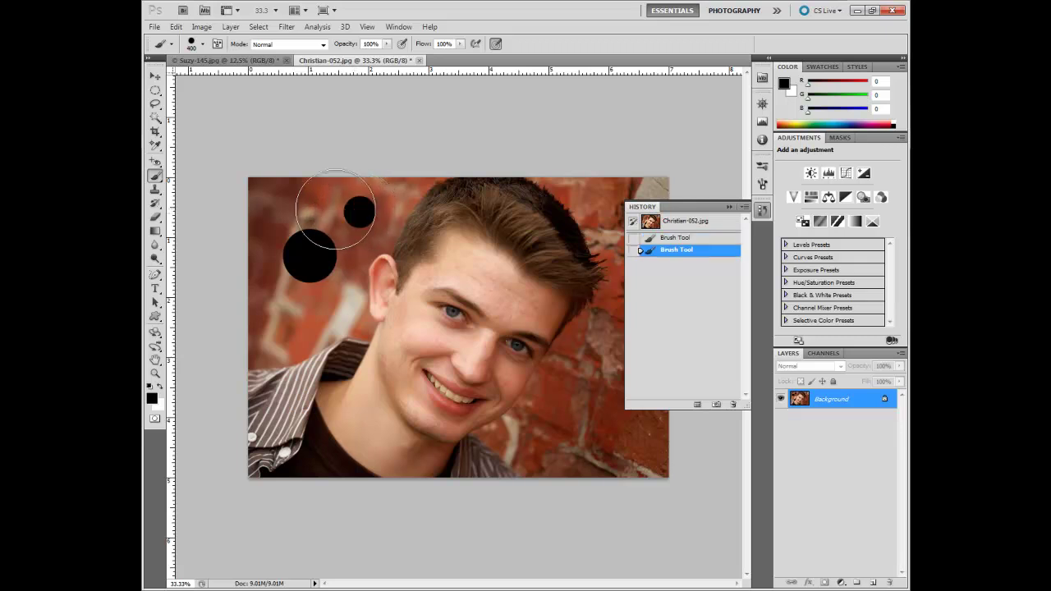
click(309, 201)
click(292, 307)
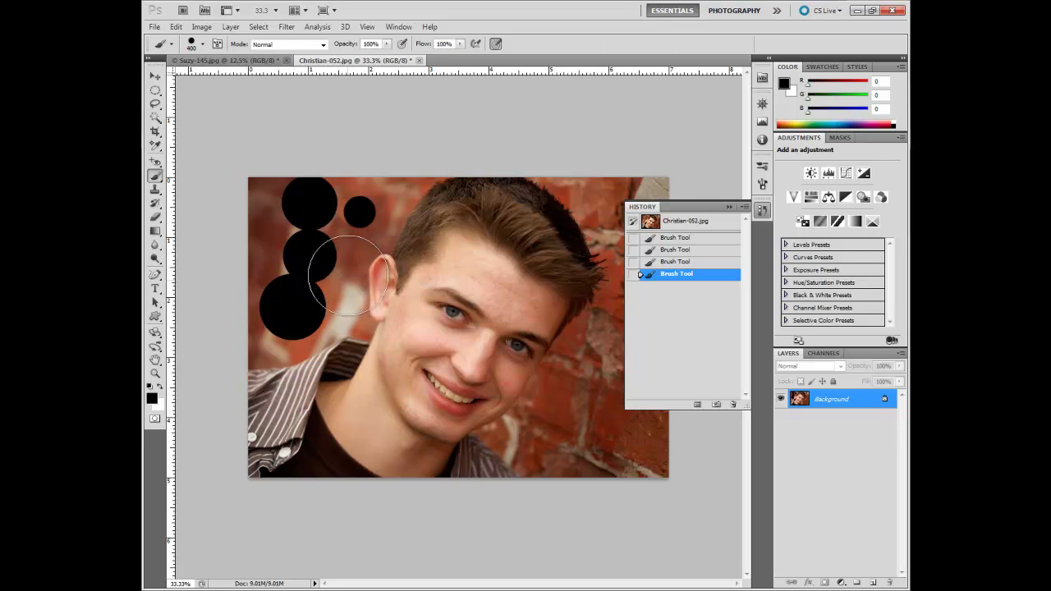
click(686, 224)
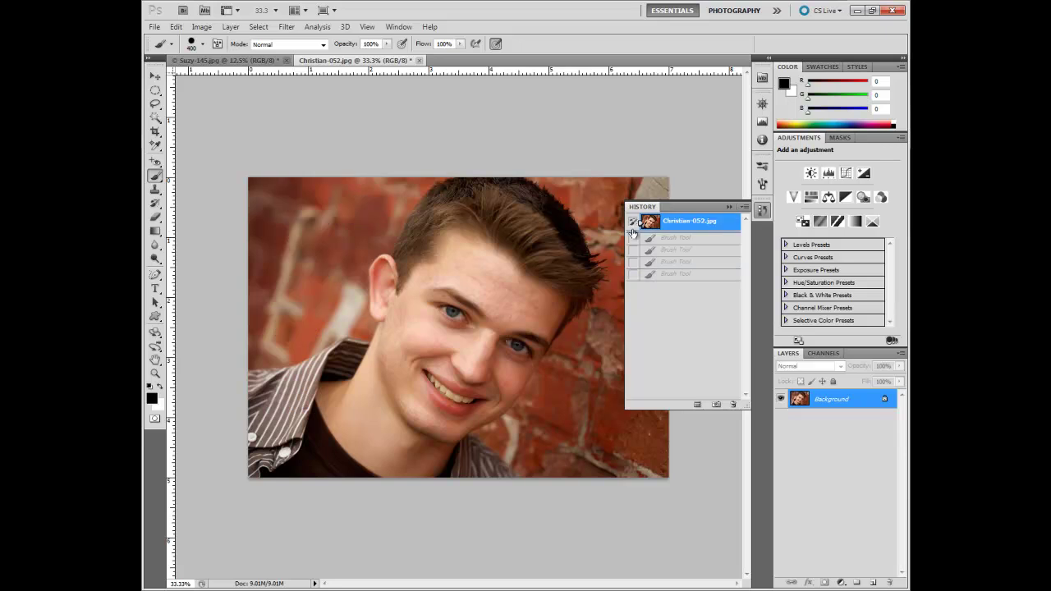
Lower the brush hardness to its minimum, paint soft black strokes on the brick wall, and revert the photo to its opened state.
click(202, 46)
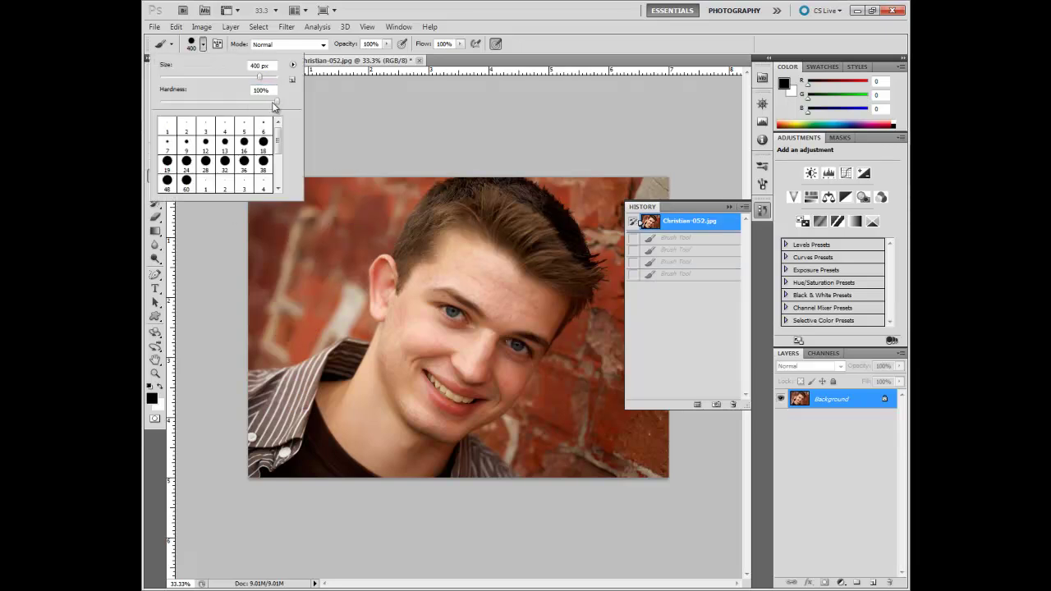
drag(278, 101, 150, 97)
click(319, 243)
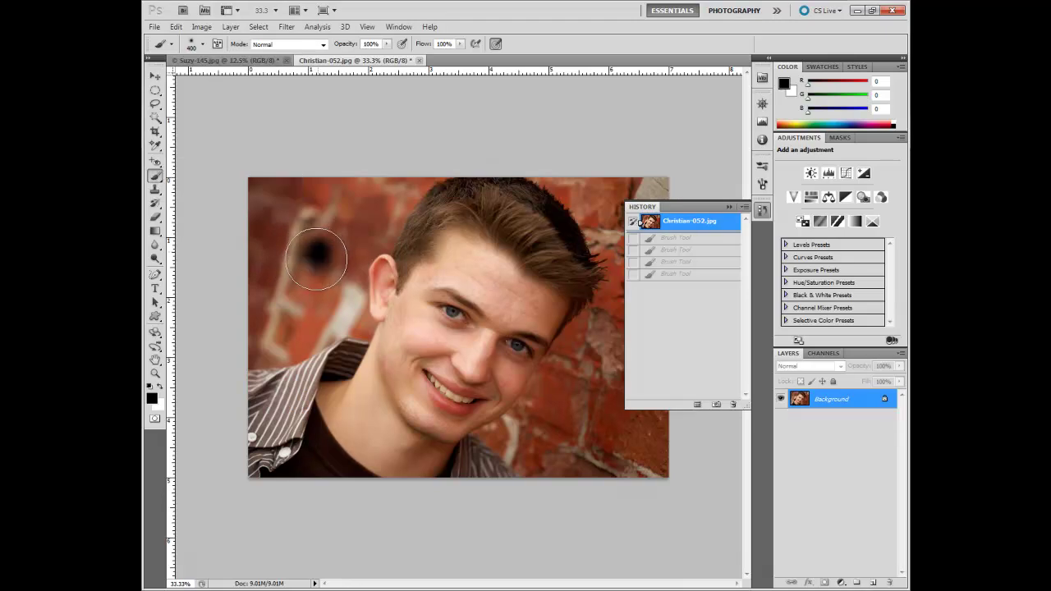
mouse_move(323, 239)
mouse_down()
mouse_move(336, 225)
mouse_move(308, 251)
mouse_up()
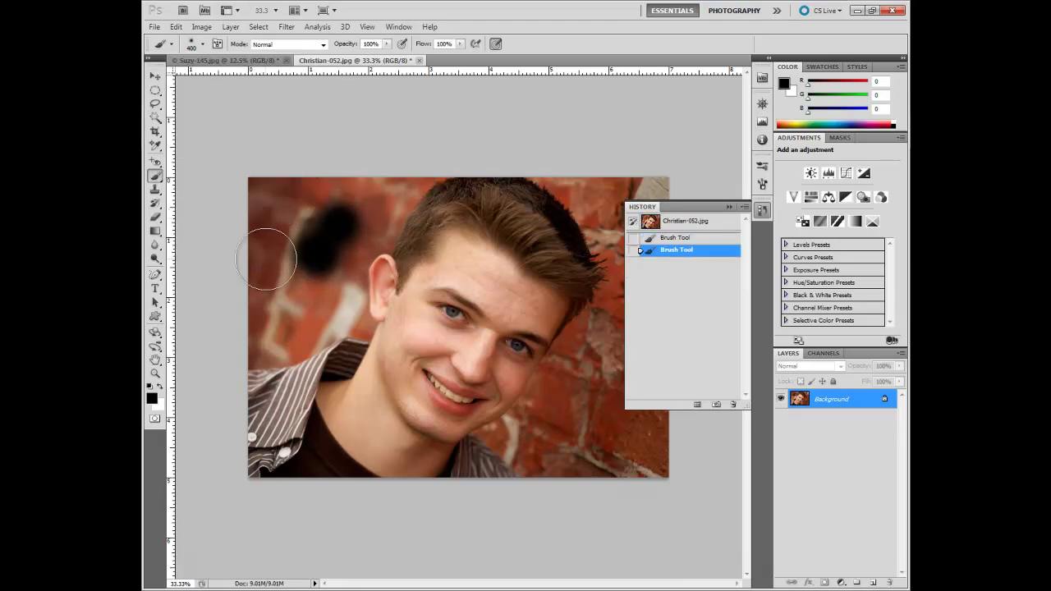
click(694, 221)
Switch to the Clone Stamp tool and enlarge its brush to 100 px.
click(160, 192)
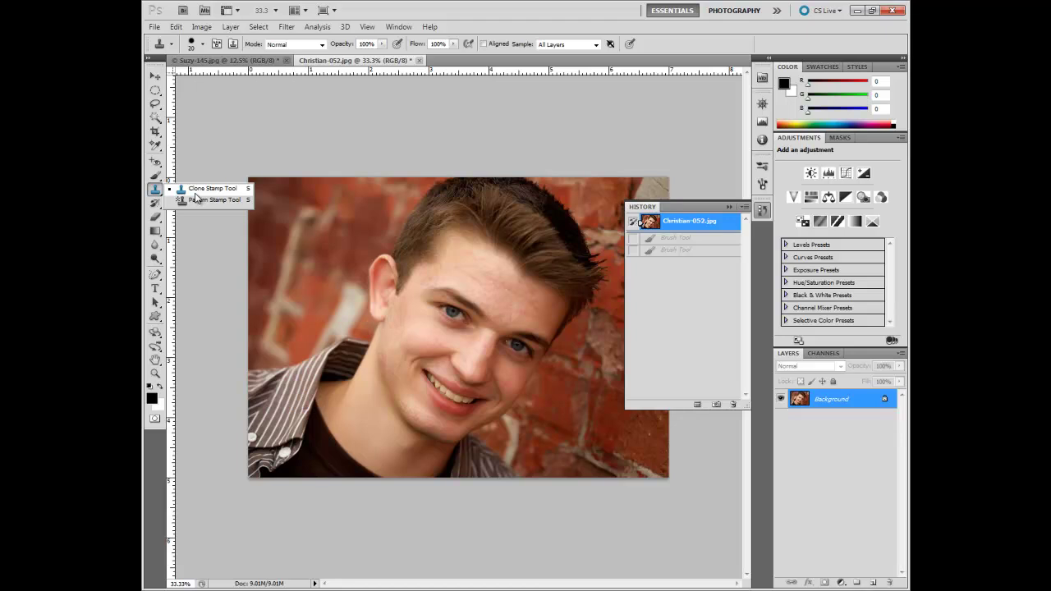
click(201, 191)
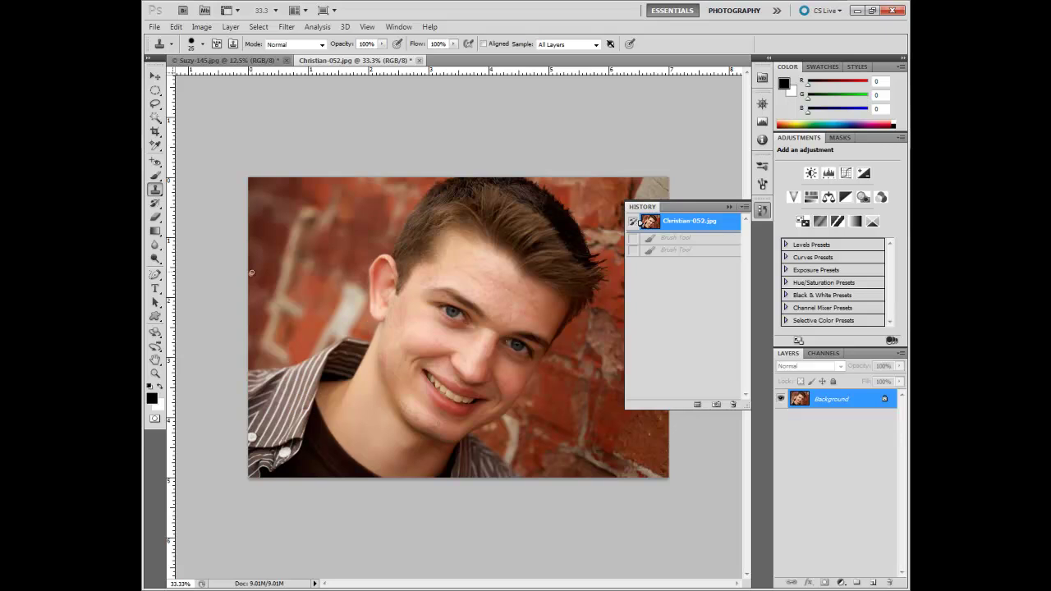
key(bracketright)
key(bracketright)
key(bracketright)
key(bracketright)
key(bracketright)
Sample an eye and clone a copy of it onto the forehead, and revert the photo to its opened state.
ctrl+click(473, 326)
ctrl+click(473, 326)
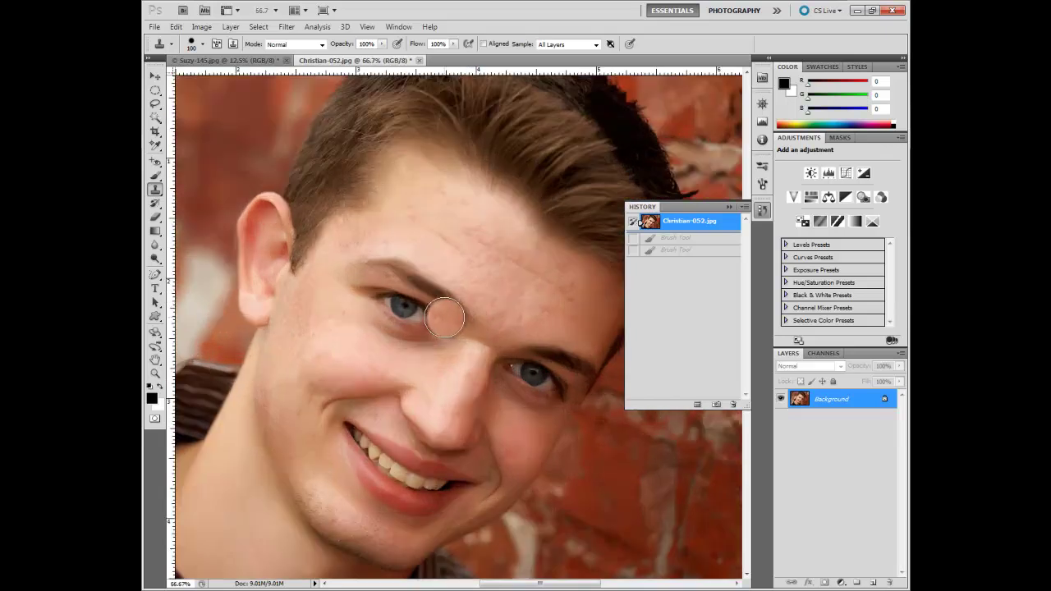
click(320, 302)
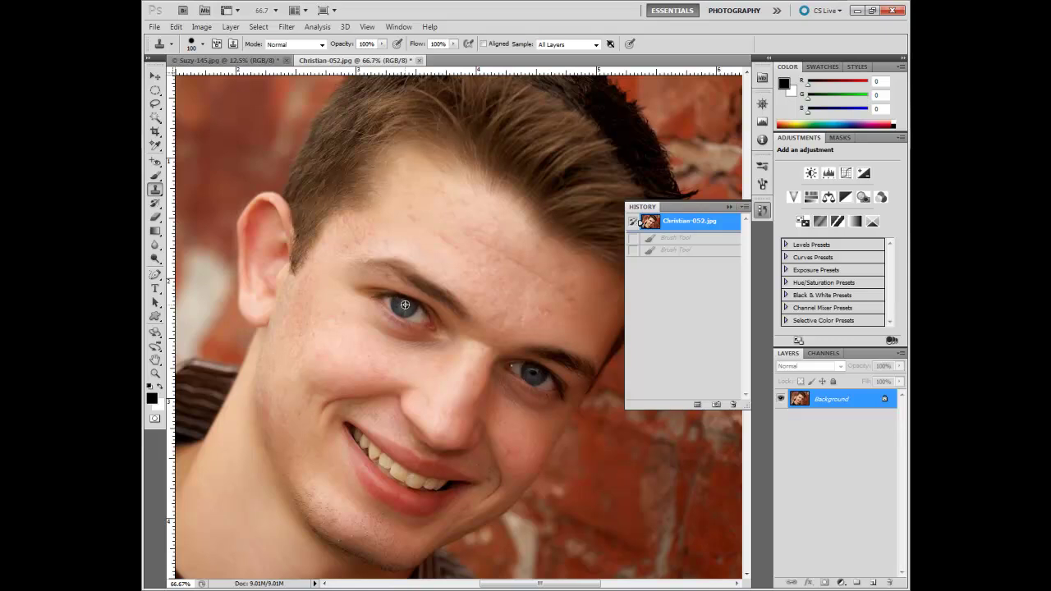
alt+click(406, 304)
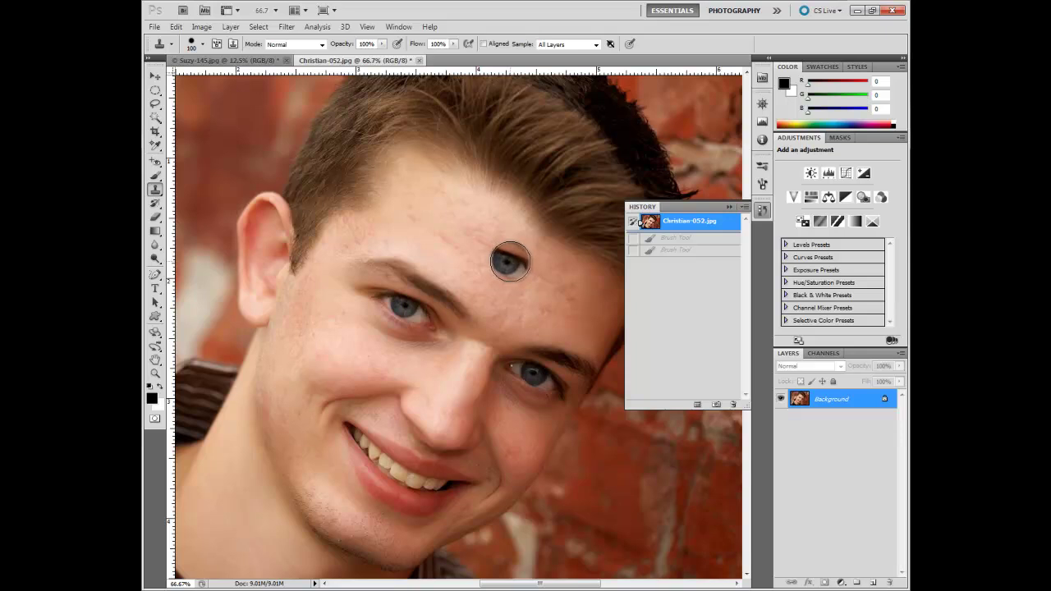
mouse_move(512, 262)
mouse_down()
mouse_move(486, 254)
mouse_move(514, 268)
mouse_move(503, 271)
mouse_move(476, 261)
mouse_up()
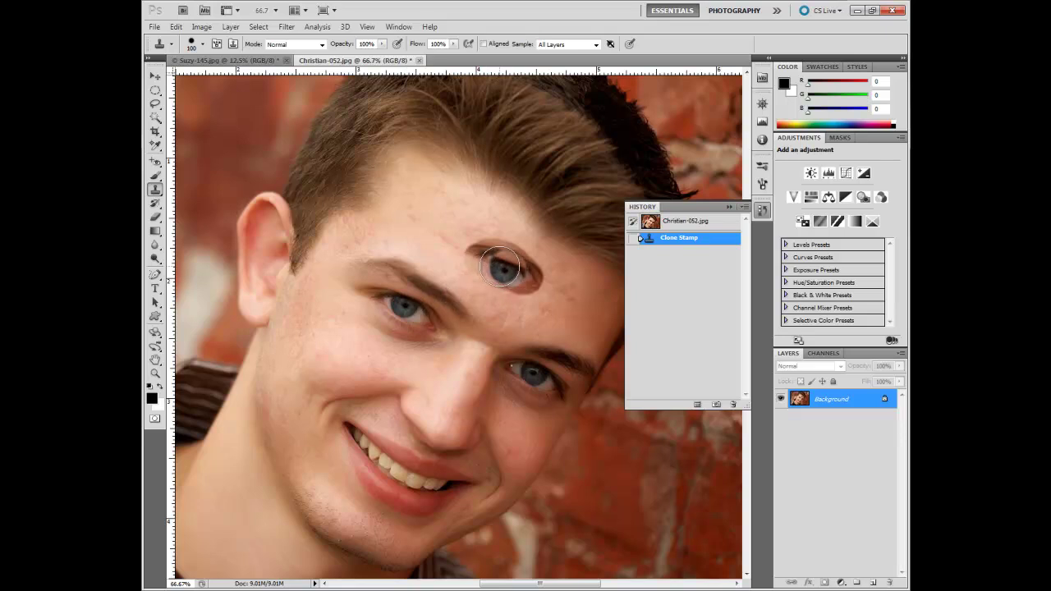
click(682, 225)
click(678, 221)
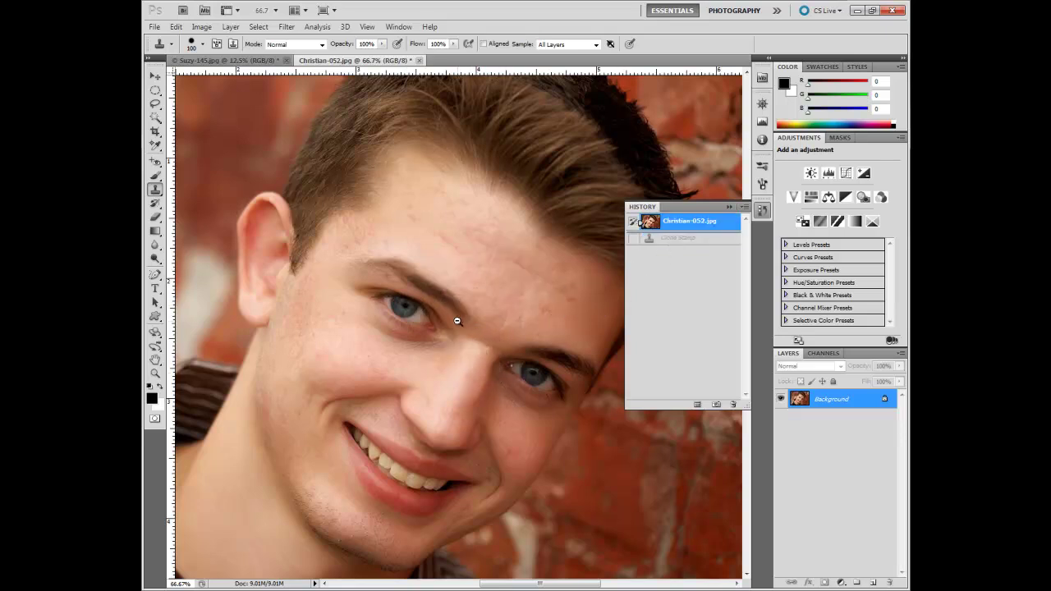
Clone nearby brick over the light mortar line beside the head with the hard-edged Clone Stamp, and revert the photo to its opened state.
key(ctrl+minus)
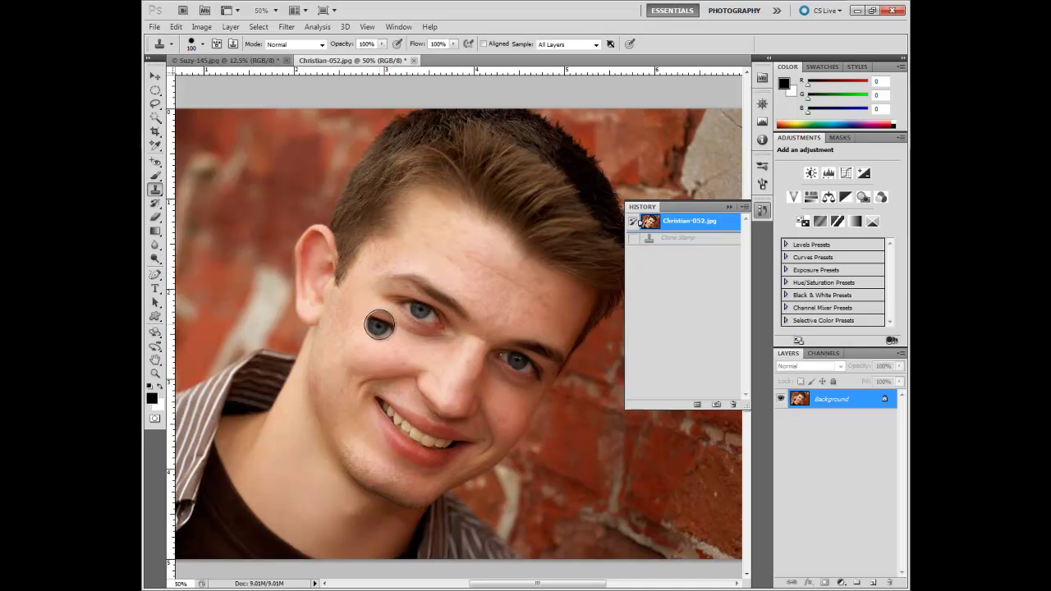
key(ctrl+minus)
drag(306, 245, 289, 227)
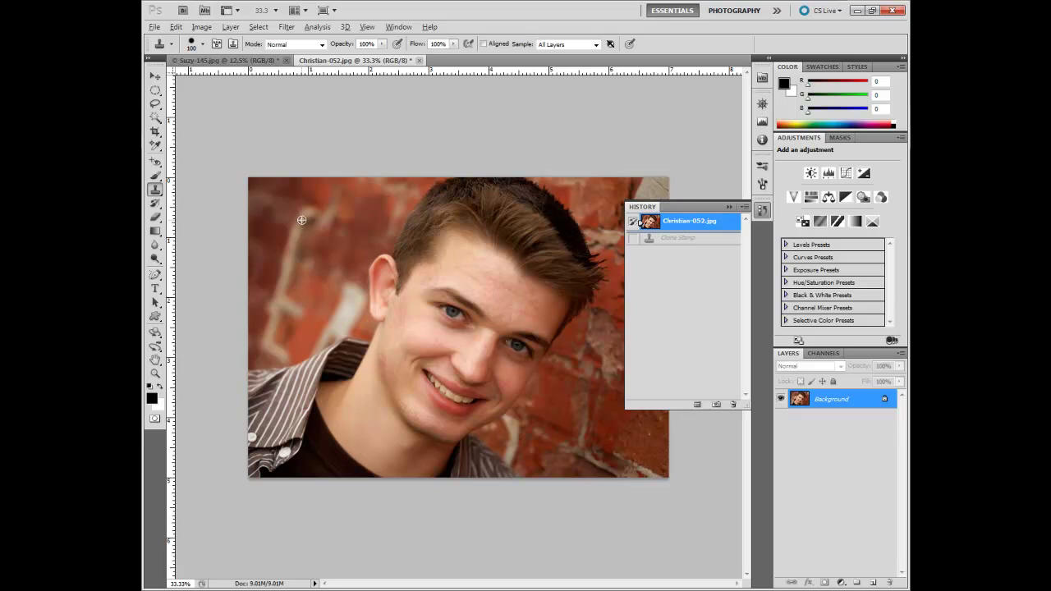
alt+click(297, 217)
drag(308, 204, 311, 202)
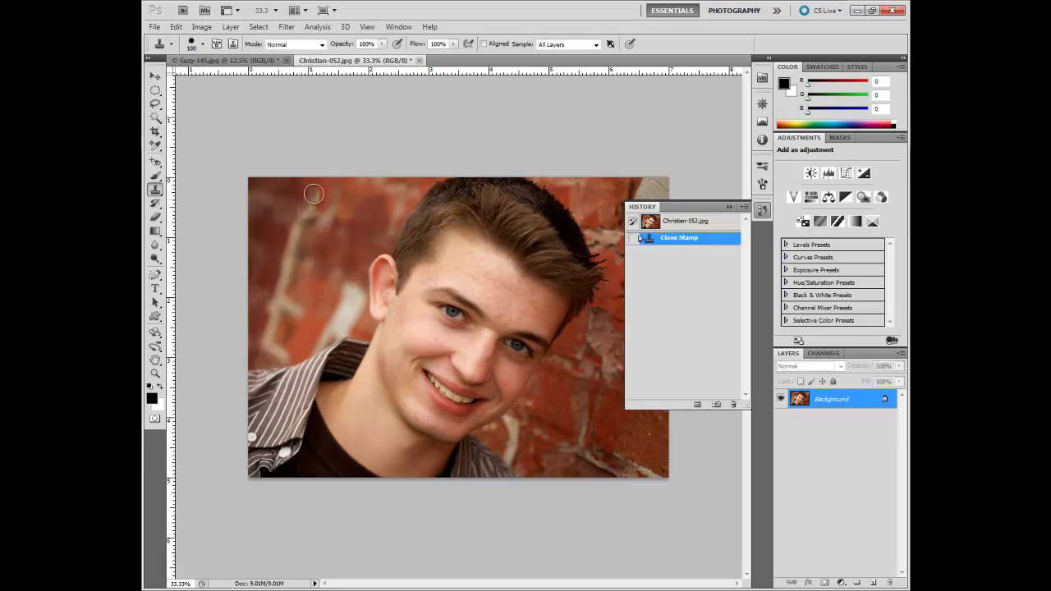
click(315, 193)
click(318, 199)
click(319, 207)
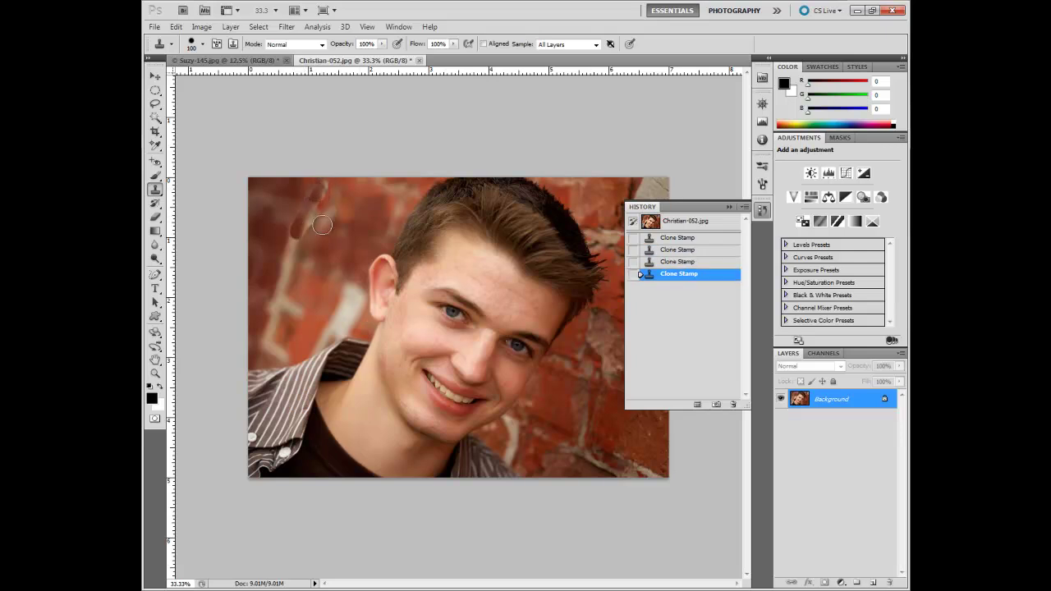
click(640, 262)
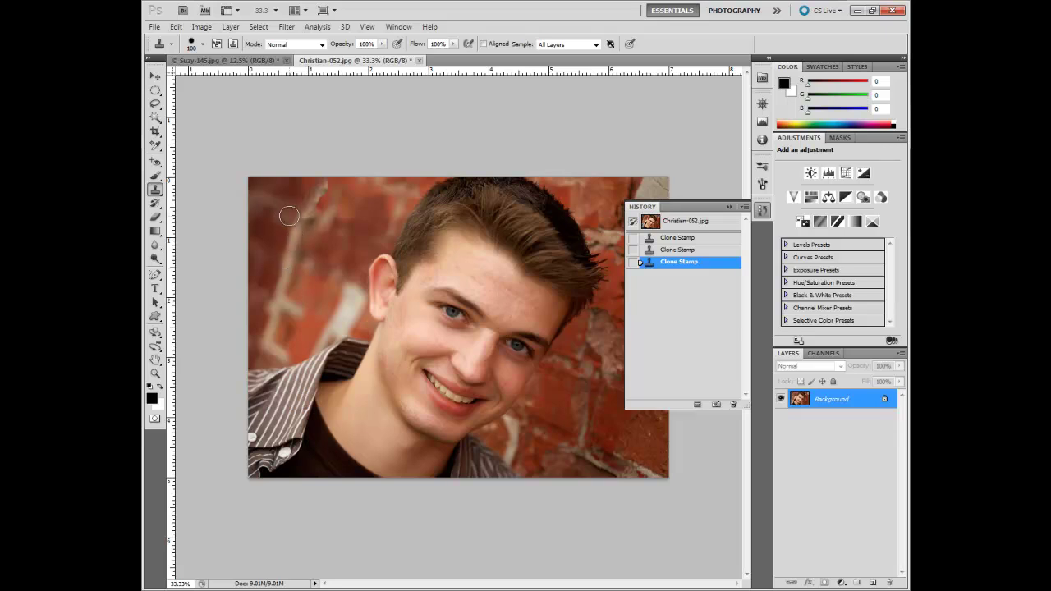
mouse_move(297, 214)
mouse_down()
mouse_move(318, 184)
mouse_move(303, 213)
mouse_move(300, 184)
mouse_move(293, 225)
mouse_up()
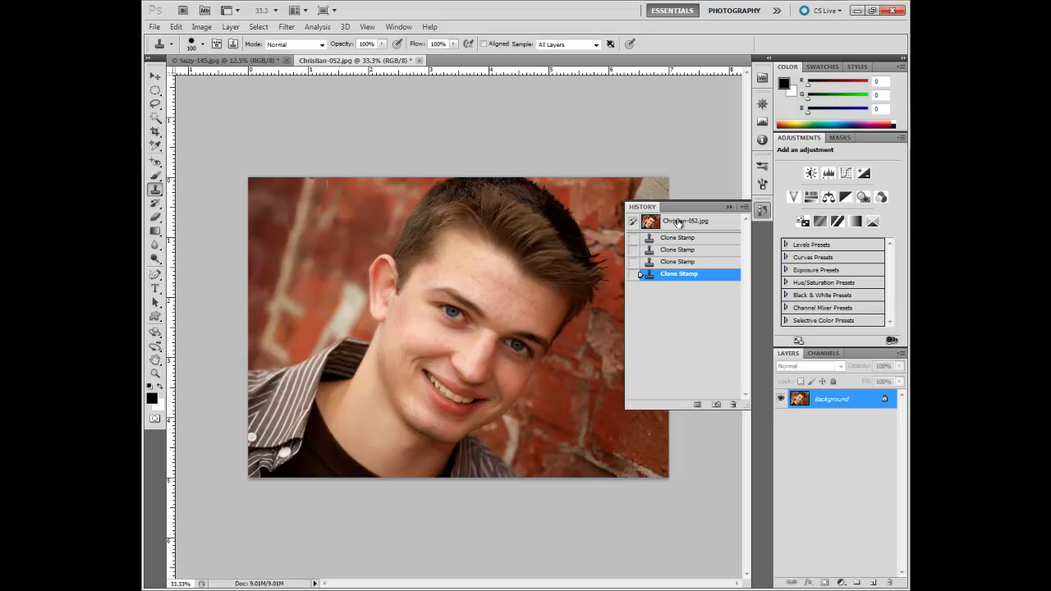
click(678, 222)
Set the Clone Stamp's brush hardness to 0%.
click(203, 44)
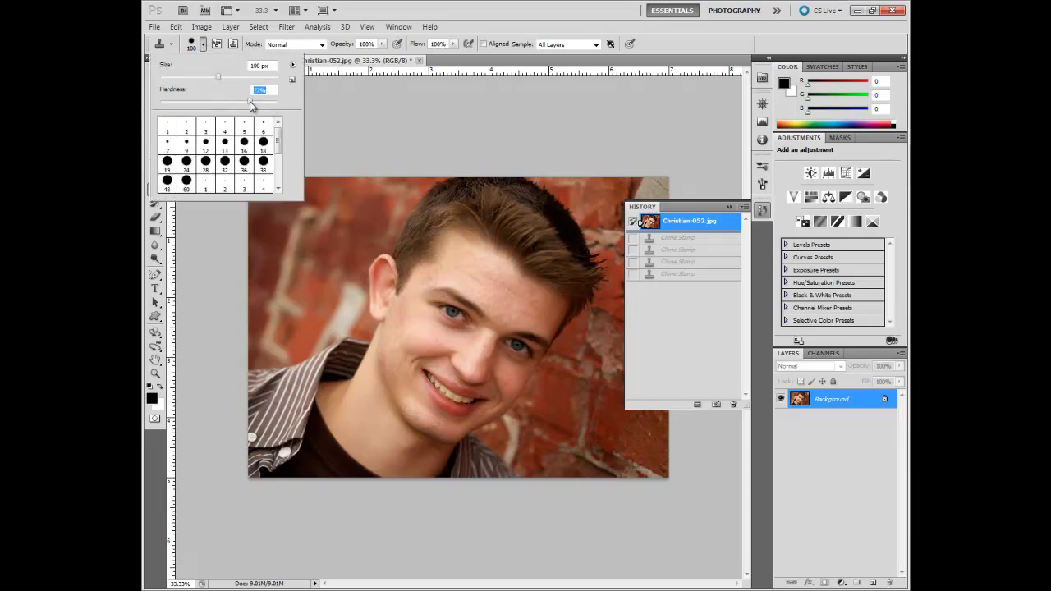
drag(183, 105, 151, 105)
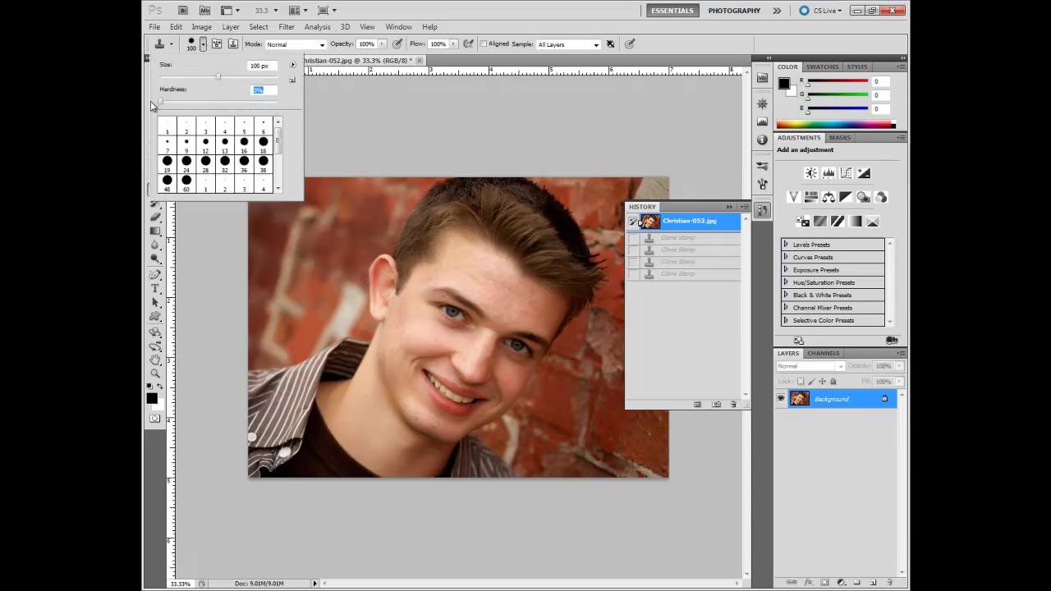
click(472, 29)
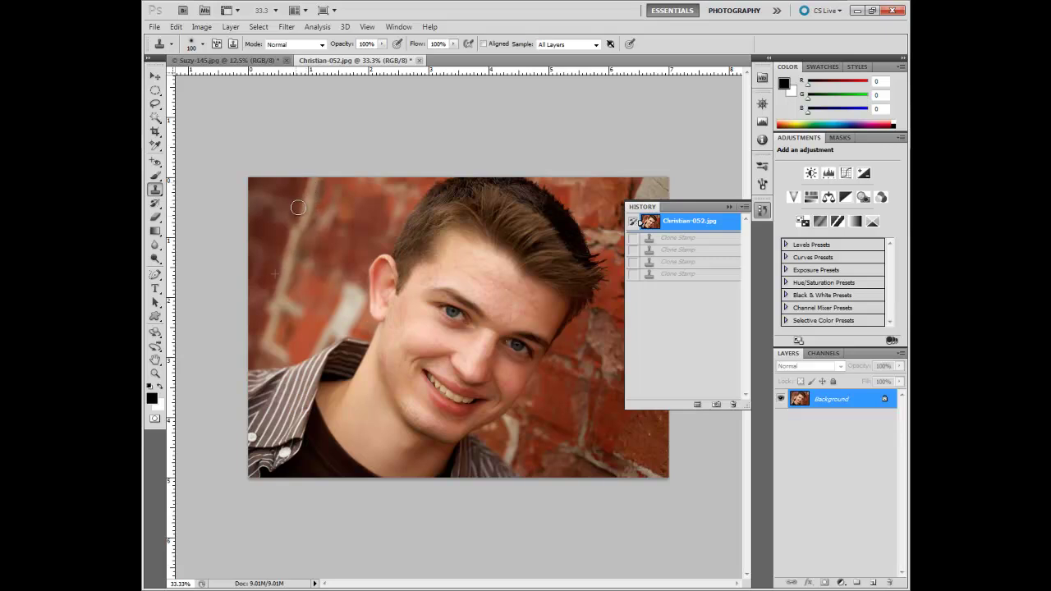
Clone dark red brick over the upper mortar line with the soft-edged Clone Stamp, and revert the photo to its opened state.
drag(276, 271, 287, 224)
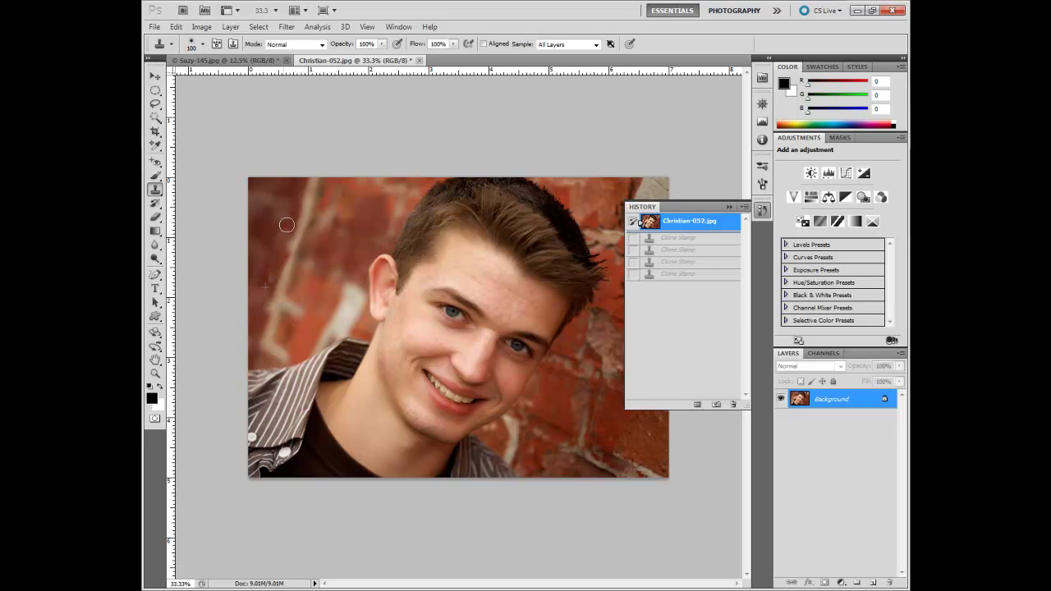
drag(274, 264, 308, 261)
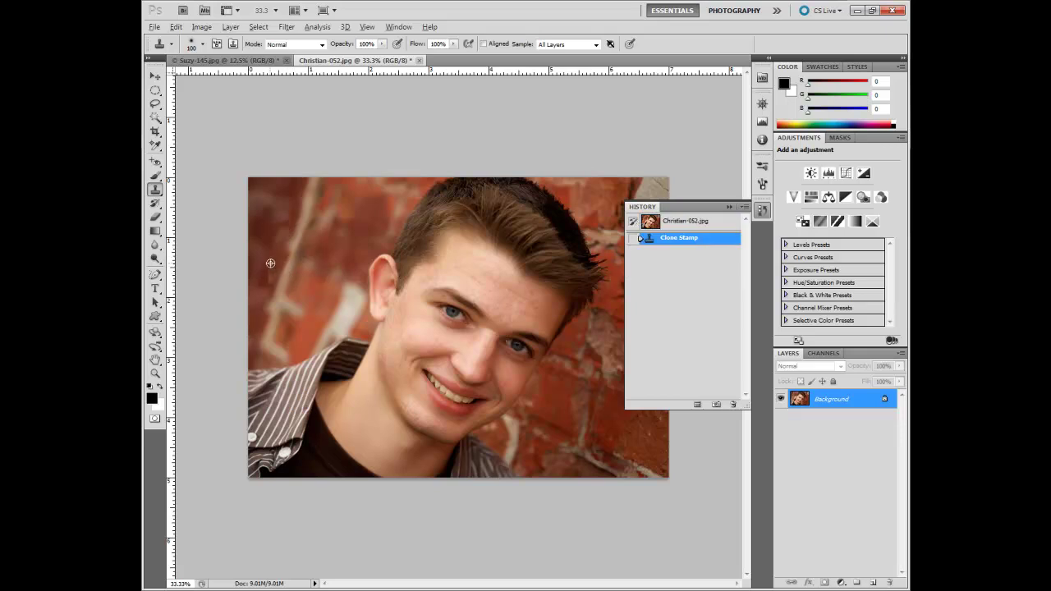
mouse_move(276, 234)
mouse_down()
mouse_move(266, 271)
mouse_move(260, 256)
mouse_move(292, 237)
mouse_up()
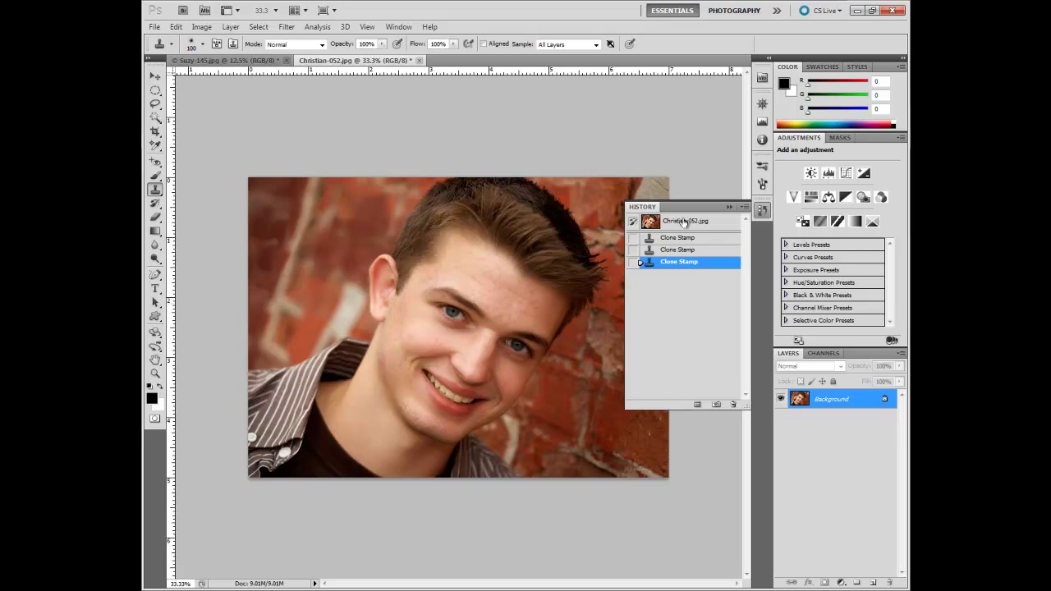
click(694, 222)
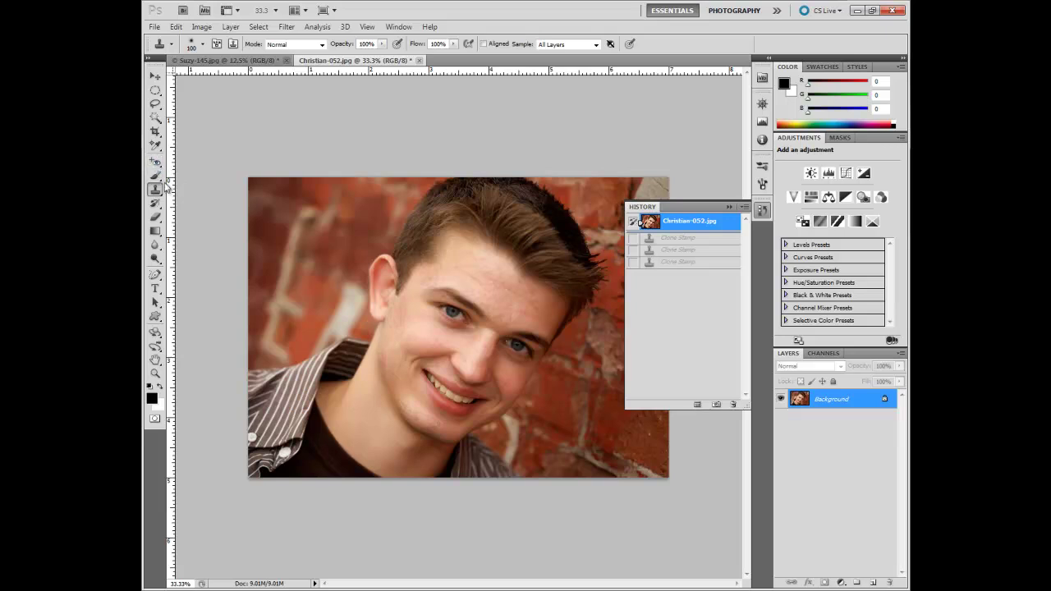
Switch to the Healing Brush and paint sampled brick texture over the upper part of the light mortar line on the wall.
drag(156, 164, 205, 176)
click(206, 174)
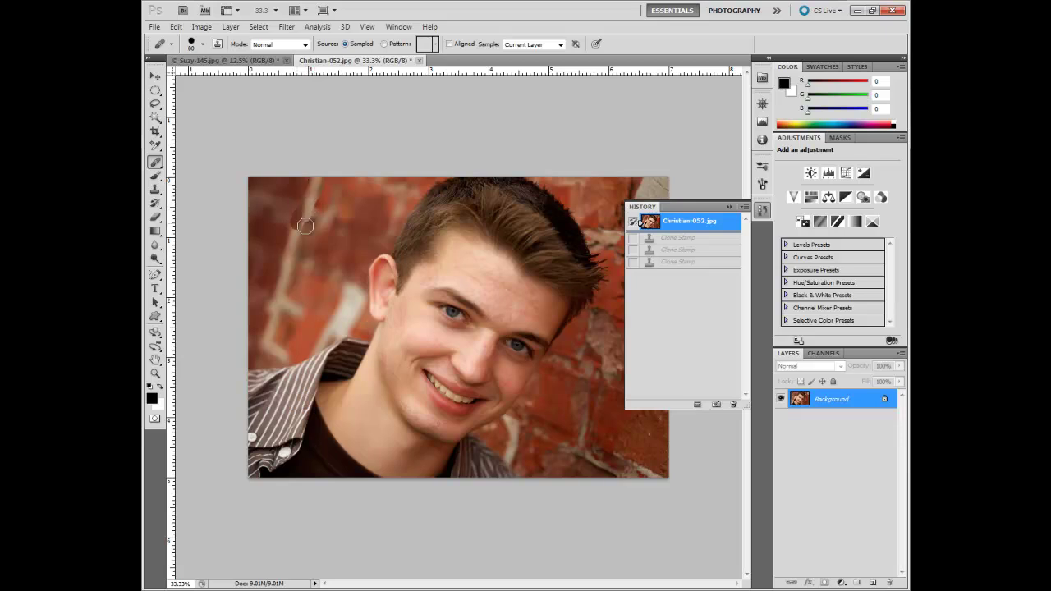
click(355, 242)
mouse_move(294, 218)
mouse_down()
mouse_move(294, 231)
mouse_move(306, 191)
mouse_move(302, 215)
mouse_up()
drag(305, 261, 309, 180)
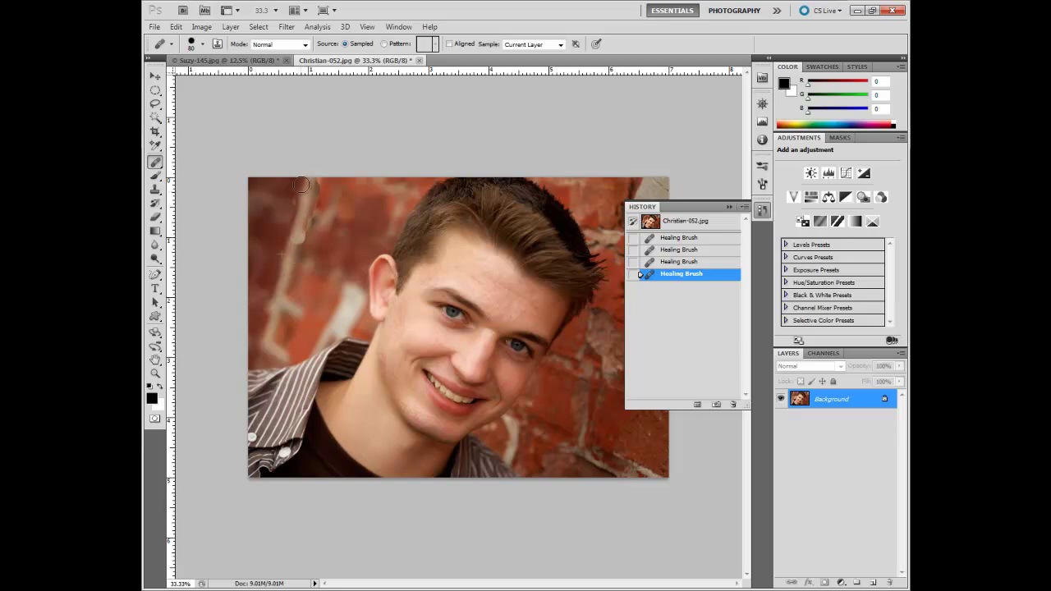
drag(334, 281, 335, 283)
mouse_move(337, 283)
mouse_down()
mouse_move(307, 244)
mouse_move(318, 185)
mouse_up()
drag(332, 260, 313, 207)
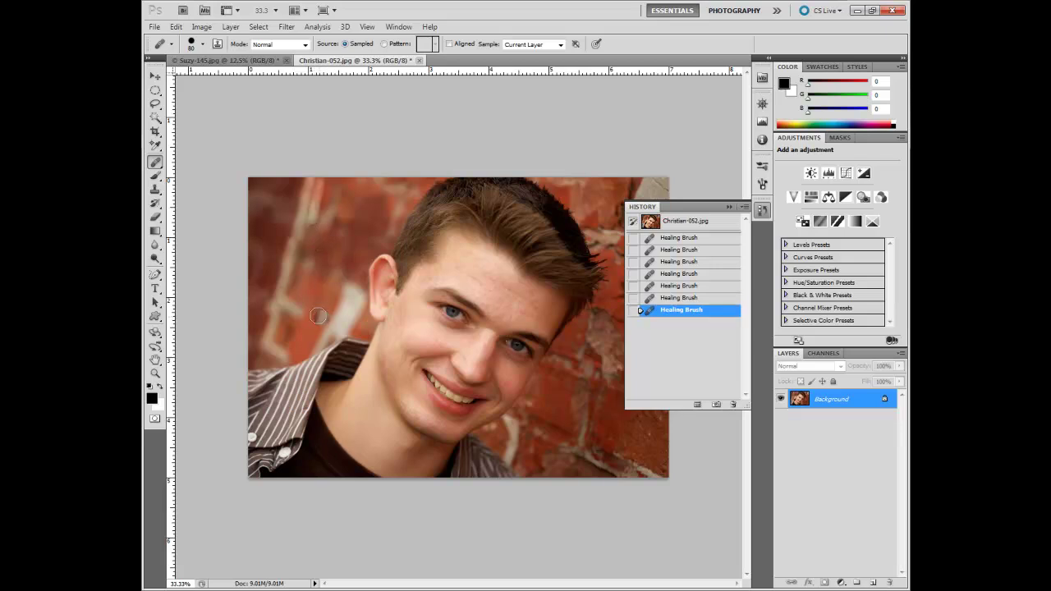
Set the opened snapshot as the History Brush source and paint the original mortar line back in on the upper wall.
click(154, 203)
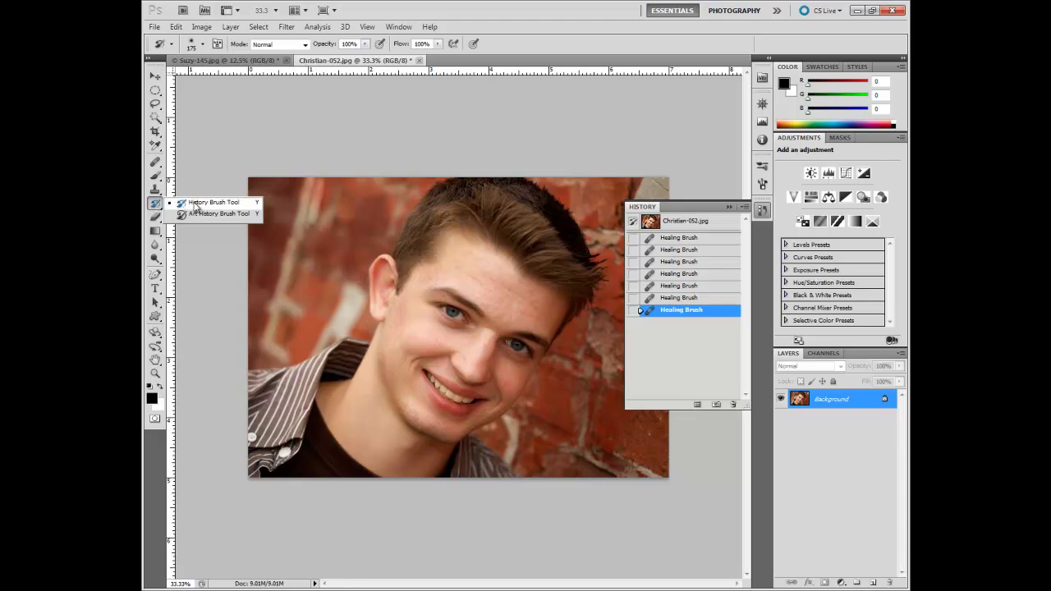
click(197, 203)
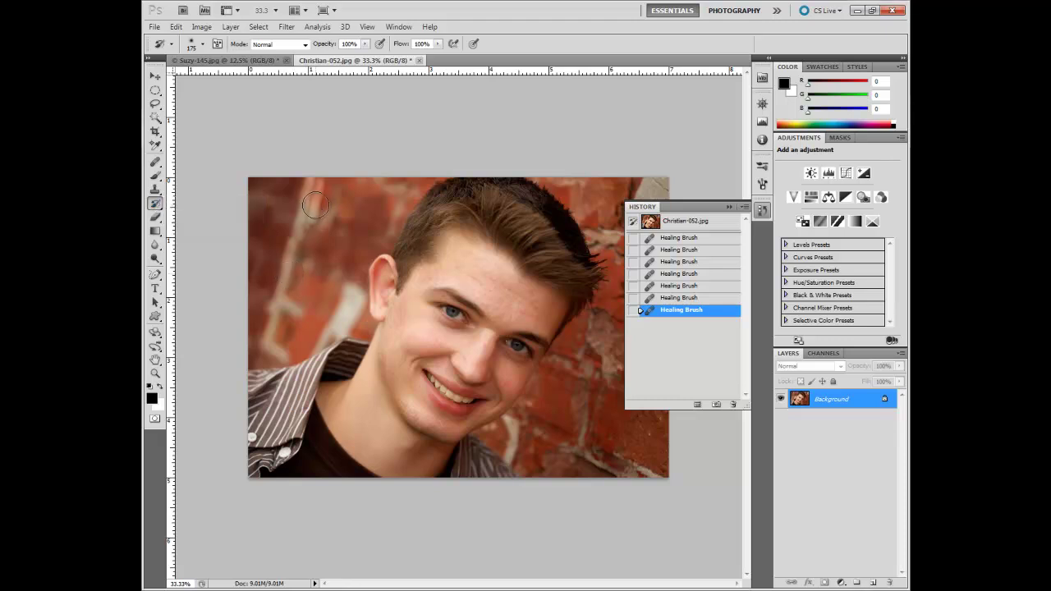
click(689, 223)
click(692, 311)
click(632, 288)
click(632, 221)
mouse_move(309, 196)
mouse_down()
mouse_move(308, 235)
mouse_move(297, 247)
mouse_move(321, 169)
mouse_move(313, 215)
mouse_up()
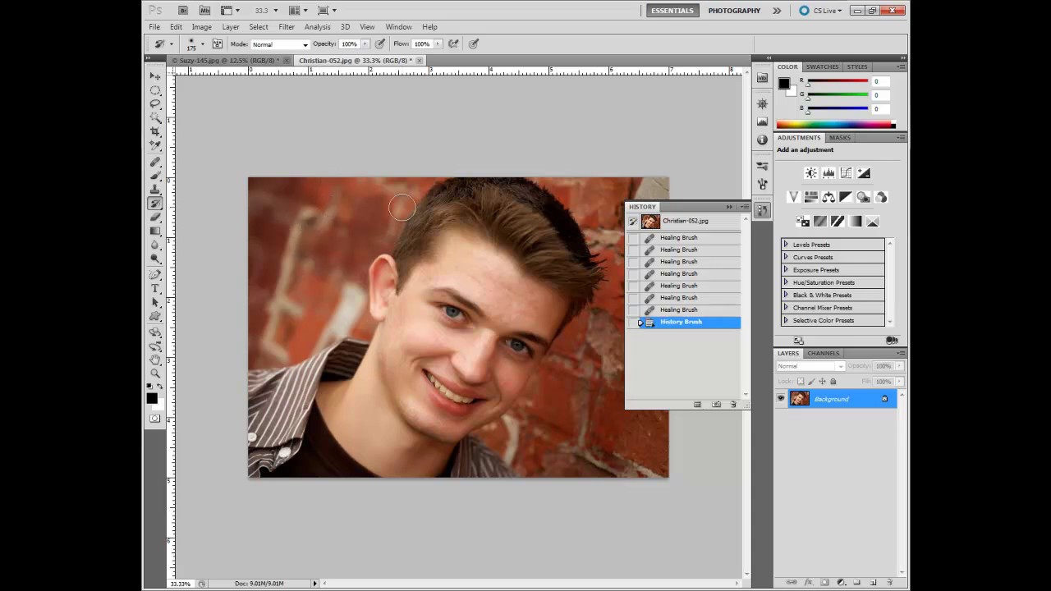
Set the second Healing Brush state as the history source and paint over the top of the mortar line with the History Brush.
click(634, 252)
mouse_move(332, 196)
mouse_down()
mouse_move(308, 224)
mouse_move(315, 176)
mouse_move(297, 201)
mouse_up()
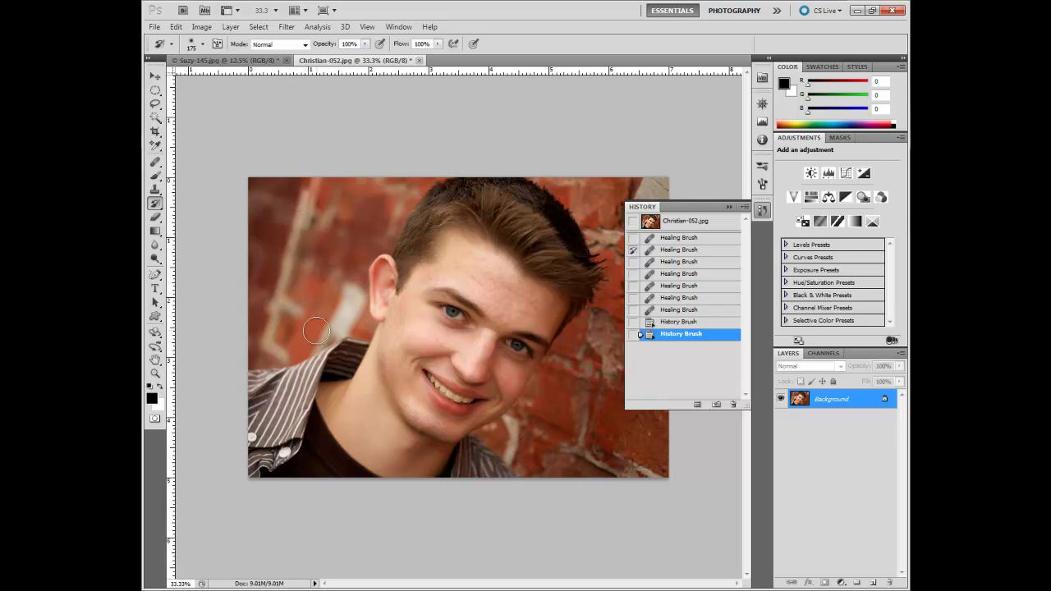